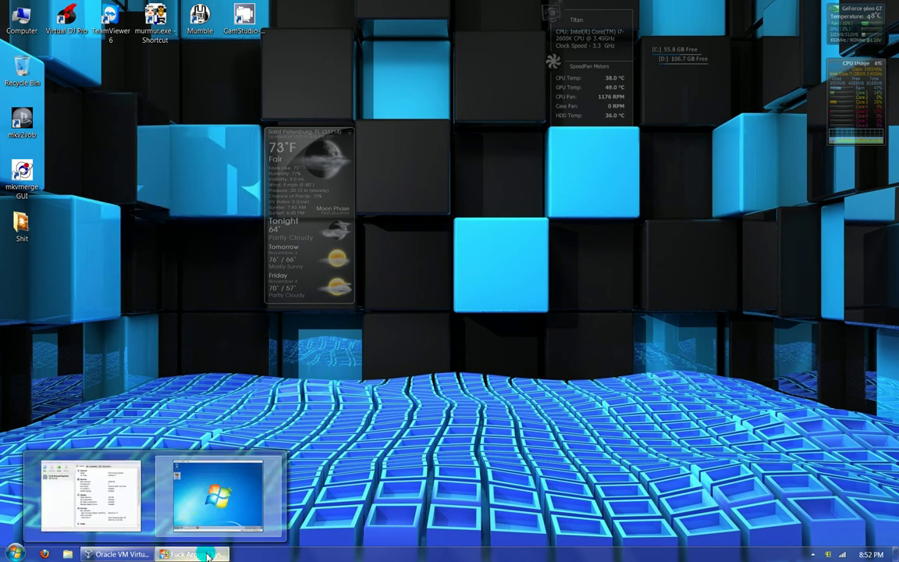
- Restore the VirtualBox window of the Windows 7 guest and switch it to full screen
{"action": "left_click", "coordinate": [207, 554]}
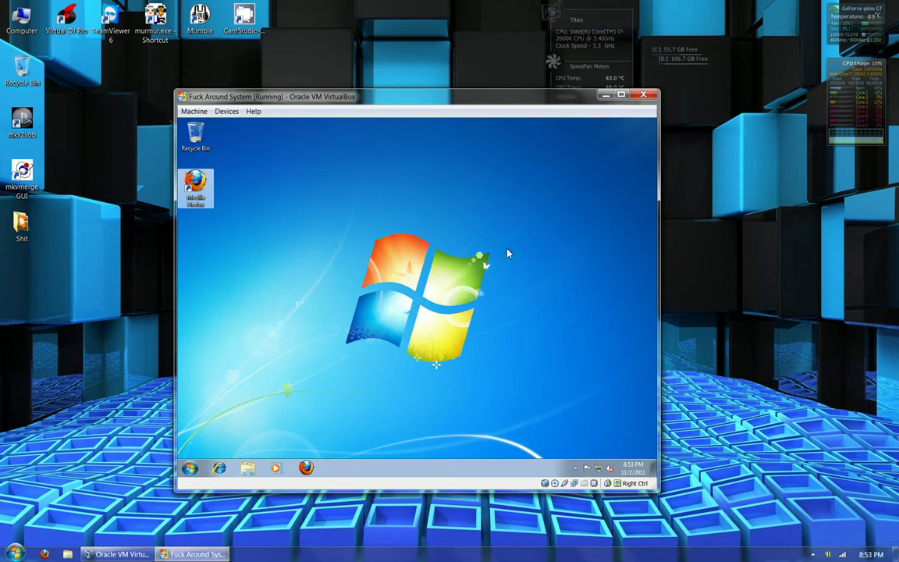
{"action": "left_click", "coordinate": [415, 263]}
{"action": "key", "text": "Control_R+f"}
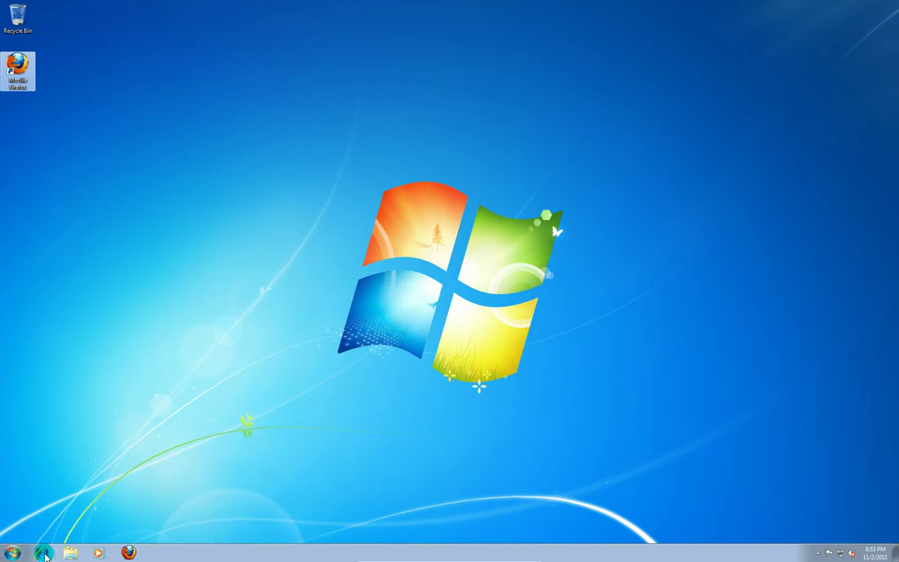
- Open Firefox maximized, search Google for 'mumble client', and open the Mumble project homepage
{"action": "left_click", "coordinate": [130, 552]}
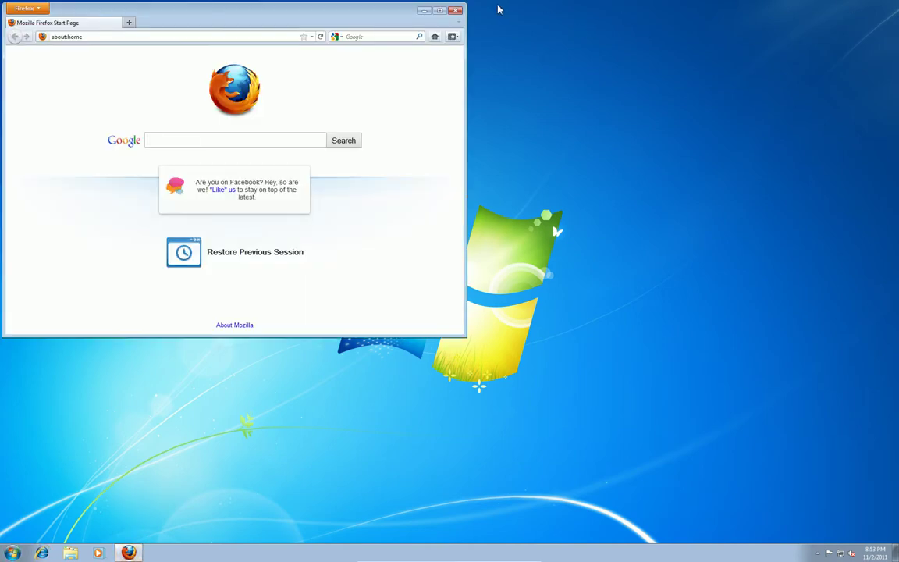
{"action": "left_click", "coordinate": [438, 11]}
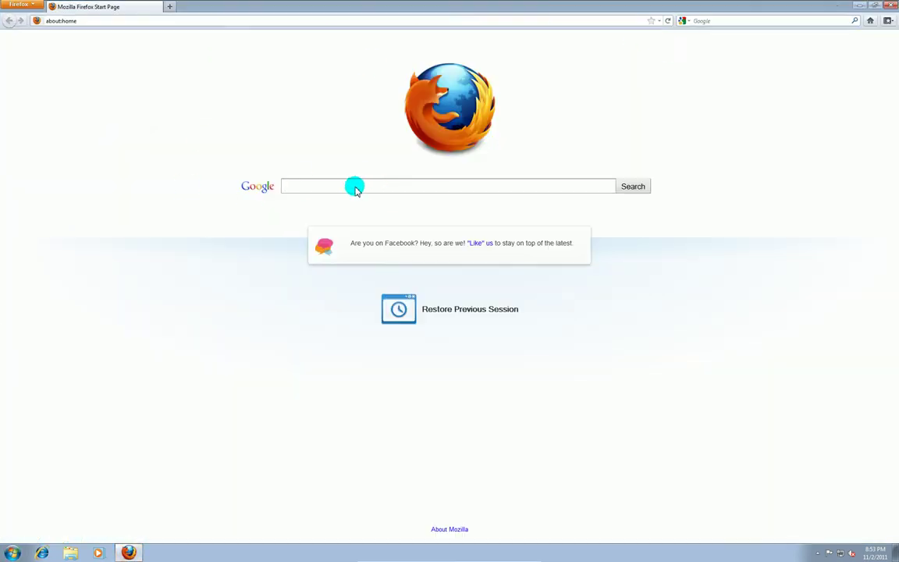
{"action": "left_click", "coordinate": [348, 189]}
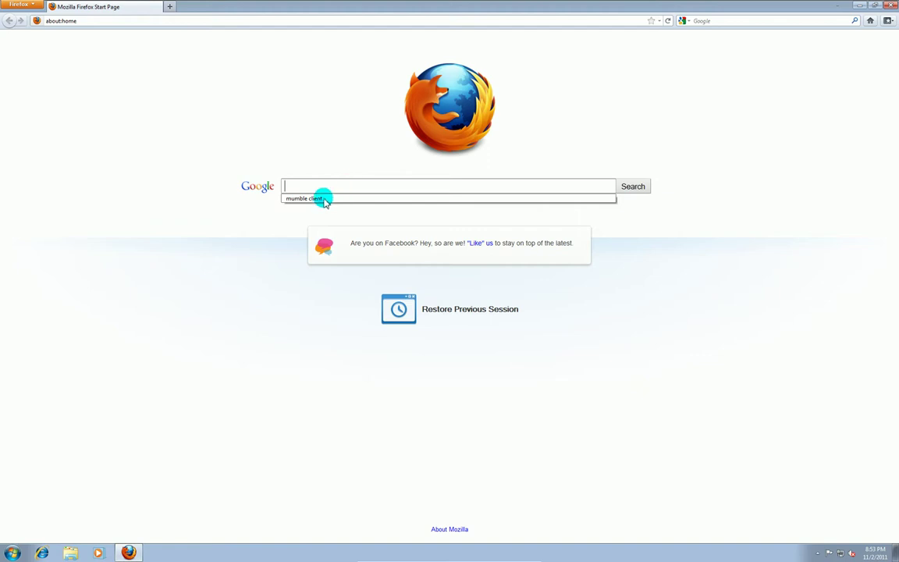
{"action": "left_click", "coordinate": [318, 198]}
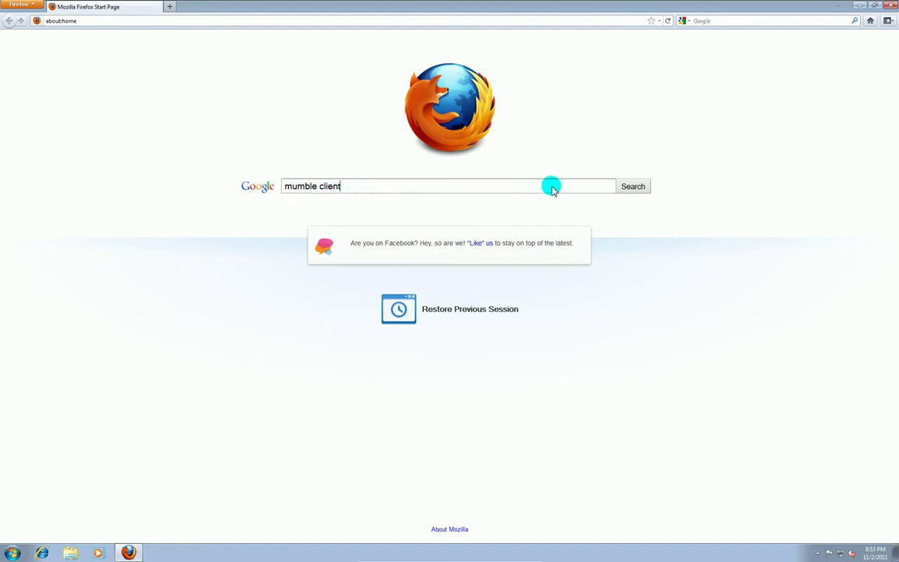
{"action": "left_click", "coordinate": [634, 186]}
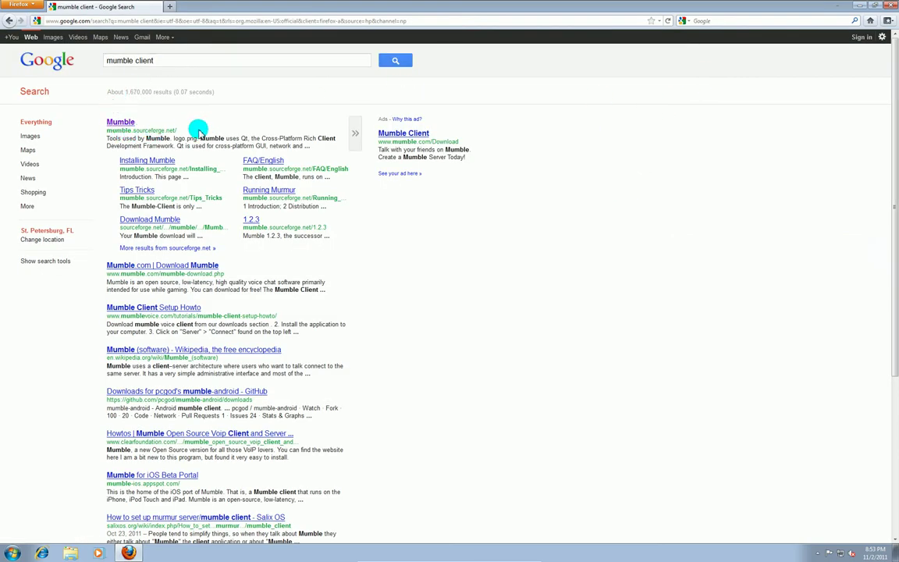
{"action": "left_click", "coordinate": [125, 122]}
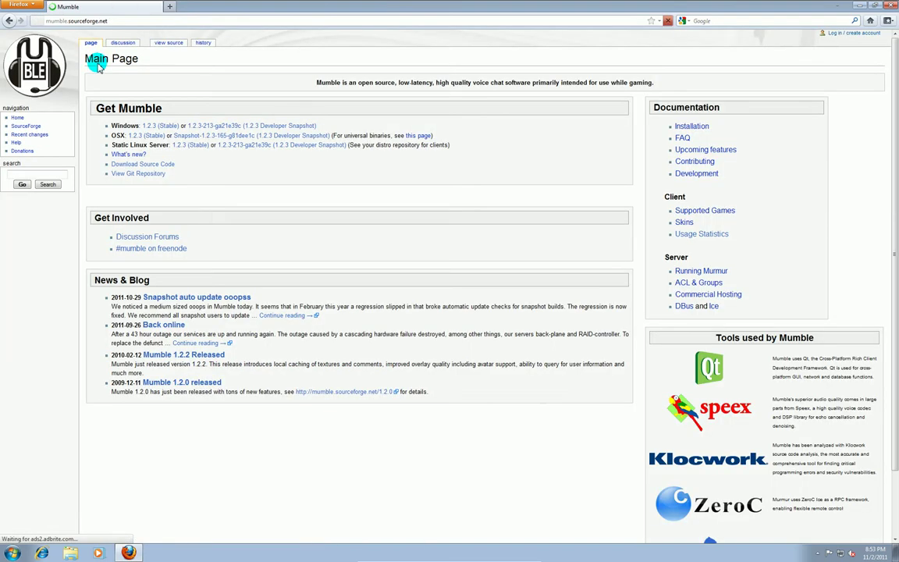
- Download the stable Windows 1.2.3 release, saving the mumble-1.2.3.msi installer
{"action": "left_click", "coordinate": [170, 125]}
{"action": "left_click_drag", "start_coordinate": [170, 125], "coordinate": [110, 123]}
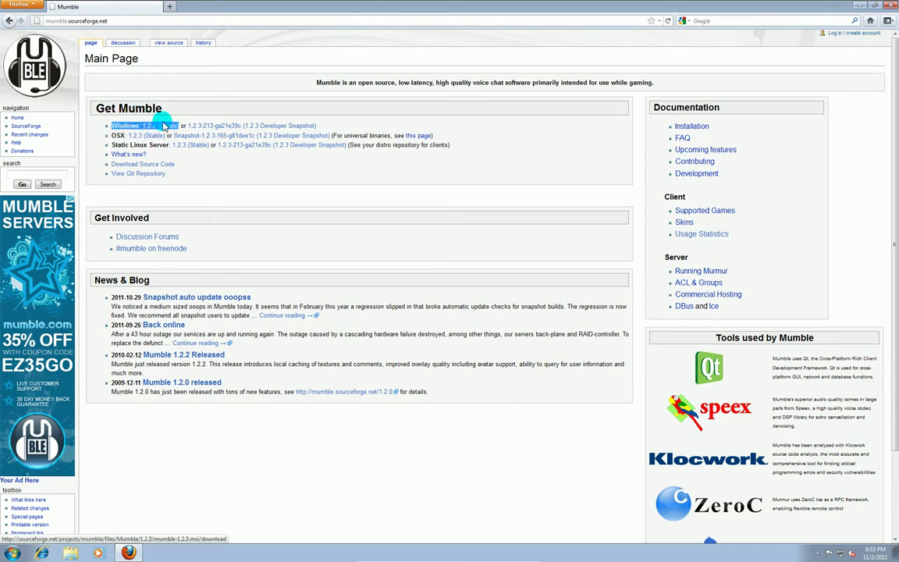
{"action": "left_click", "coordinate": [161, 123]}
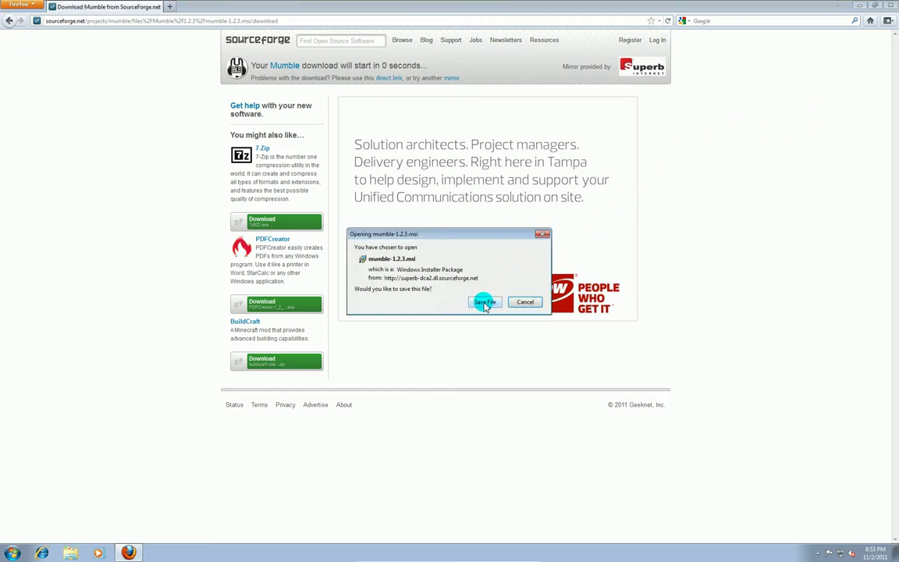
{"action": "left_click", "coordinate": [484, 302]}
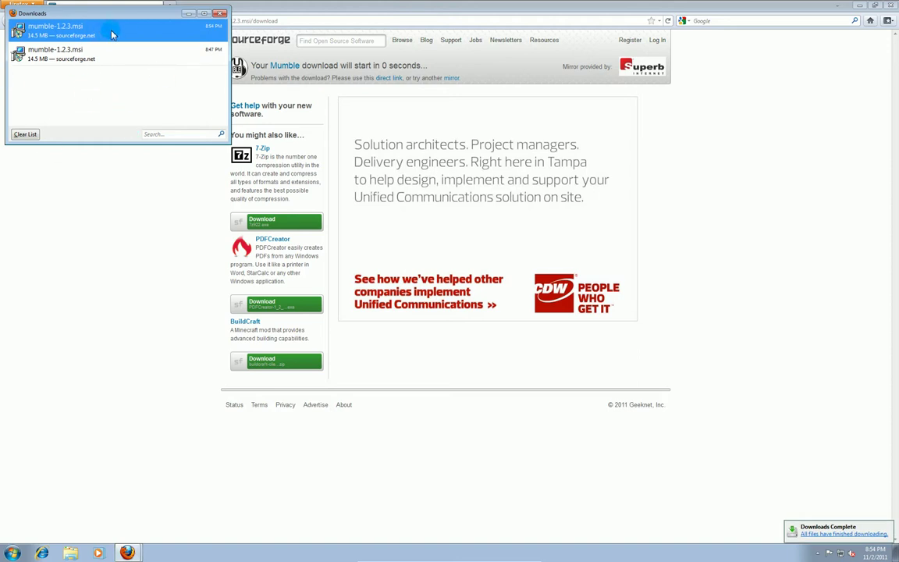
- Close the Downloads list and minimize Firefox to reveal the desktop
{"action": "left_click", "coordinate": [220, 14]}
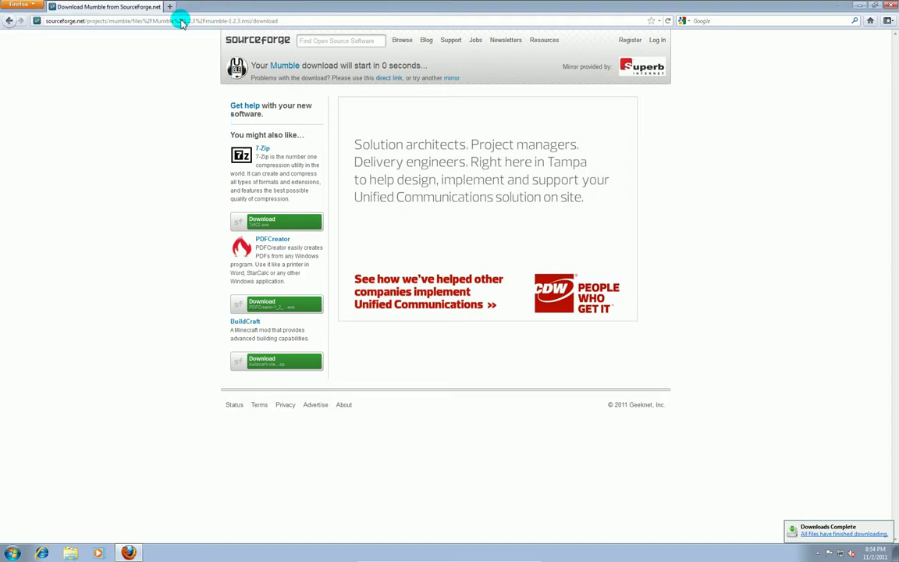
{"action": "left_click", "coordinate": [859, 5]}
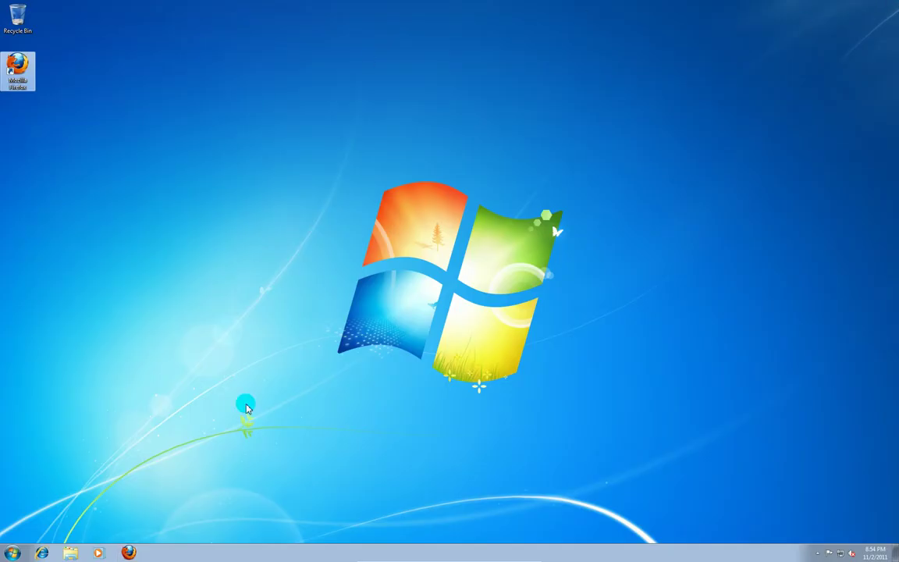
- Browse through Computer to the Downloads folder and launch the mumble-1.2.3 installer
{"action": "left_click", "coordinate": [10, 556]}
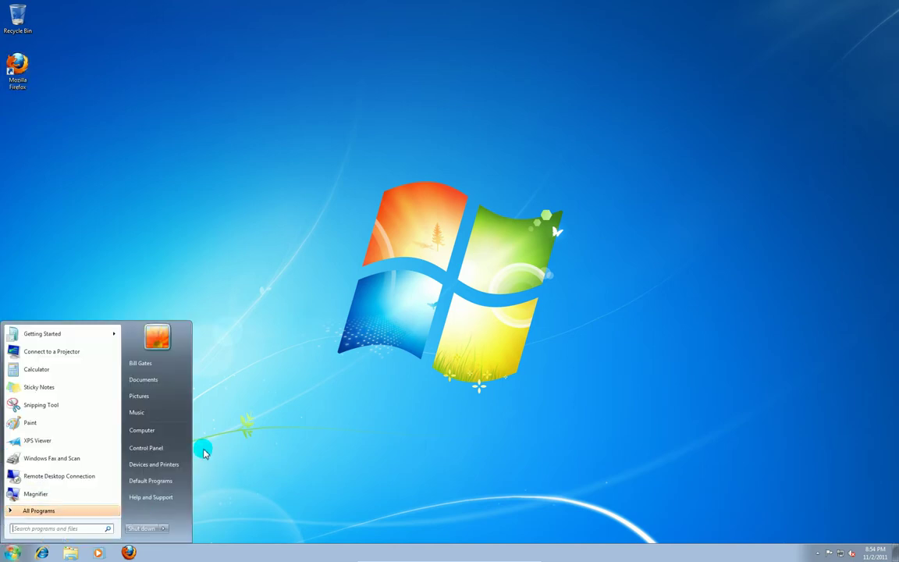
{"action": "left_click", "coordinate": [160, 429]}
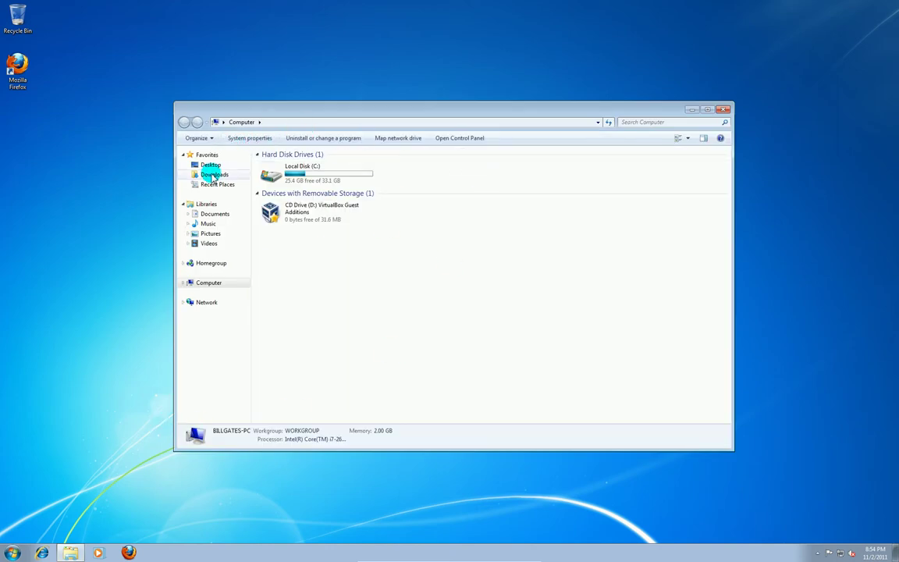
{"action": "left_click", "coordinate": [212, 175]}
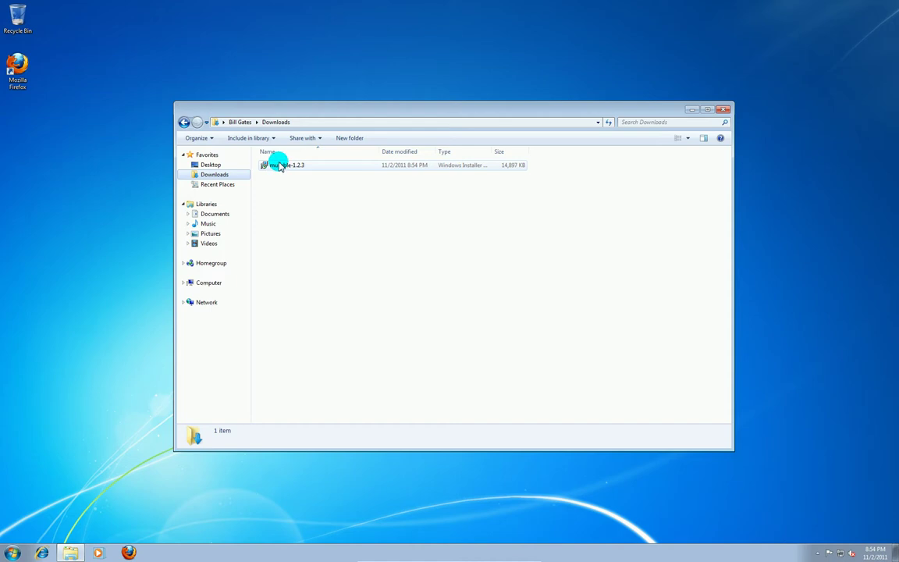
{"action": "double_click", "coordinate": [280, 167]}
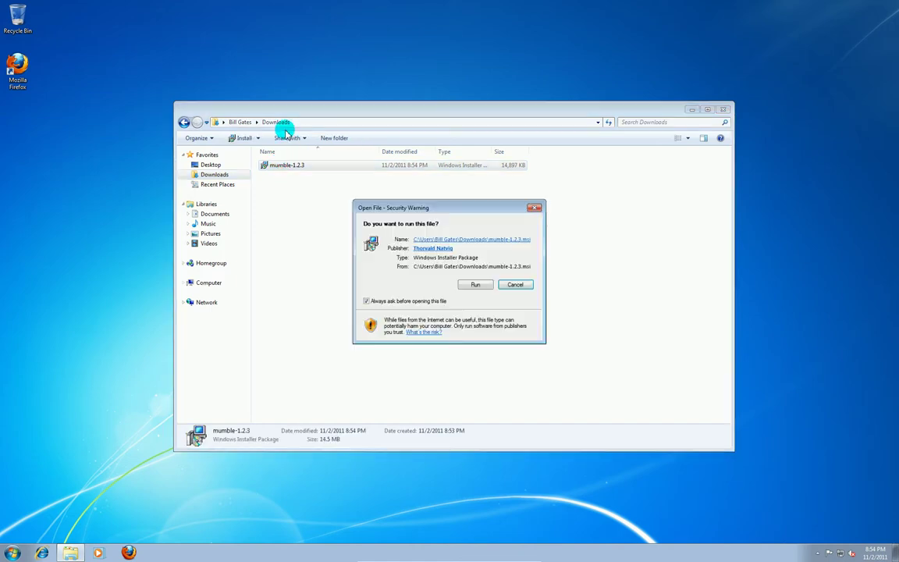
- Run the installer, close Explorer, and accept the license agreement
{"action": "left_click", "coordinate": [476, 285]}
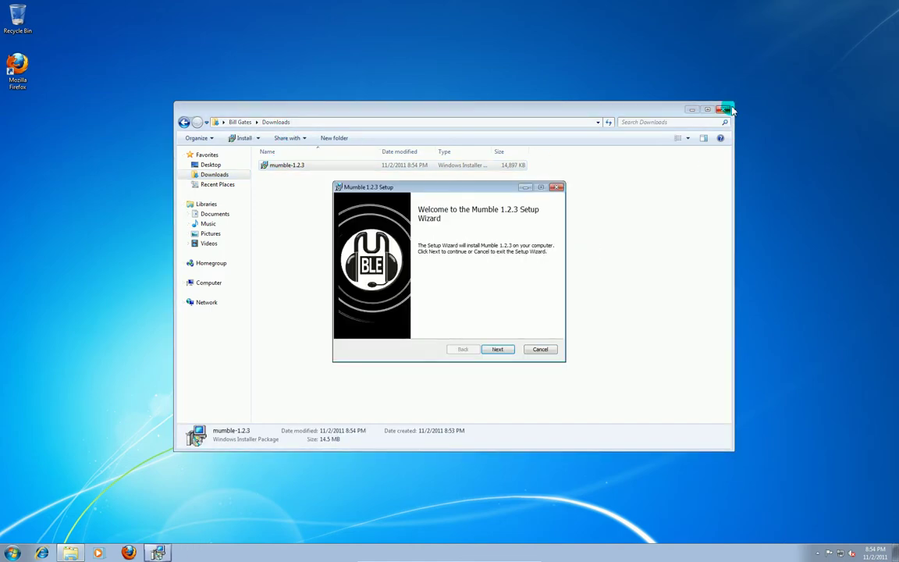
{"action": "left_click", "coordinate": [724, 109]}
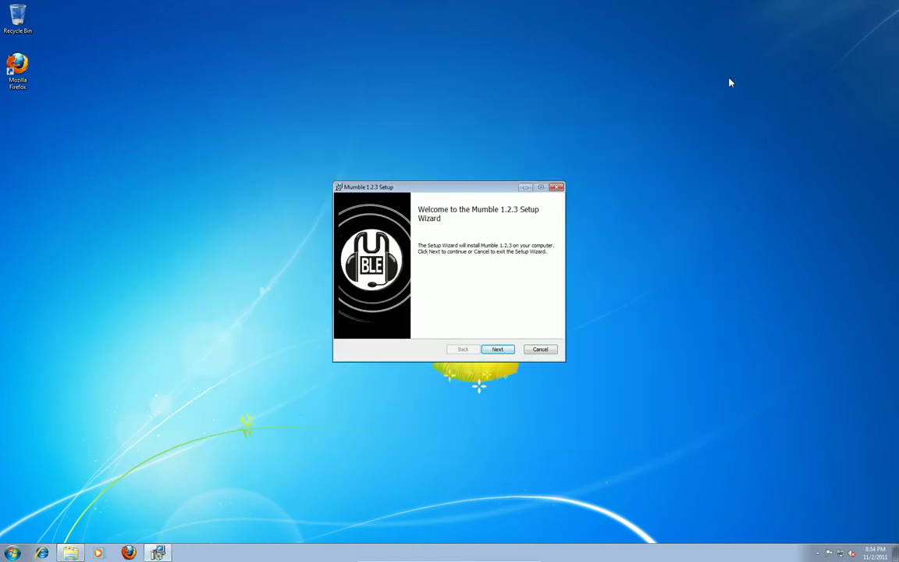
{"action": "left_click", "coordinate": [500, 351]}
{"action": "left_click", "coordinate": [349, 329]}
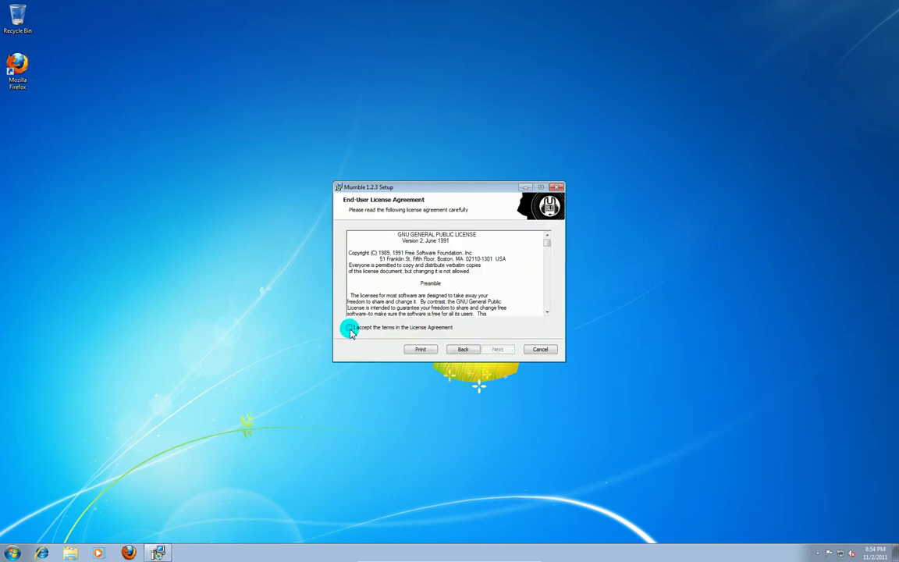
{"action": "left_click", "coordinate": [497, 349]}
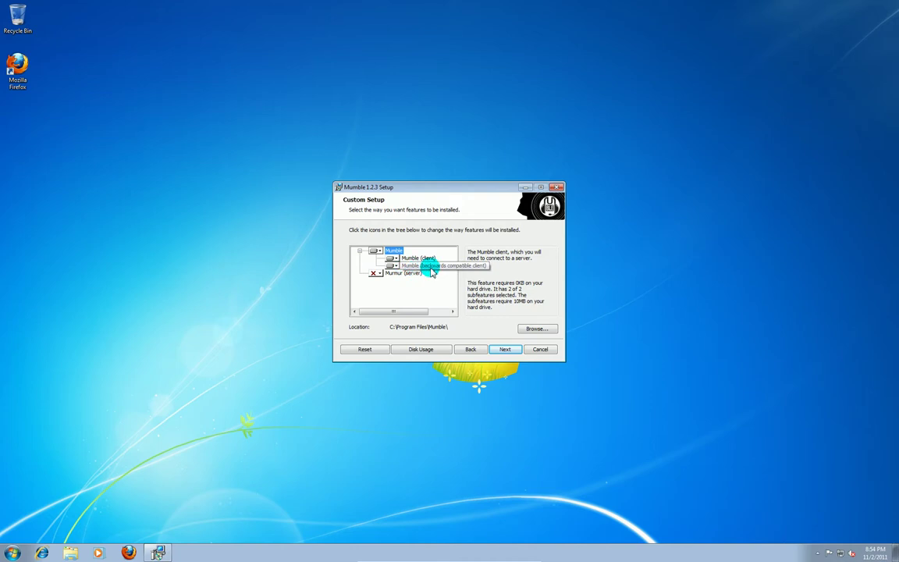
- Exclude the backwards-compatible client from the install and continue to Ready to install
{"action": "left_click", "coordinate": [391, 268]}
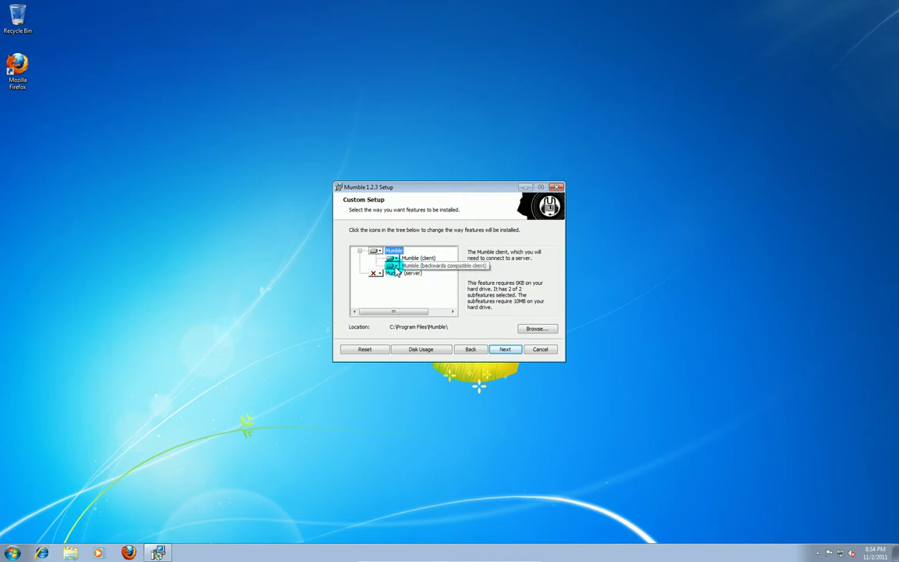
{"action": "left_click", "coordinate": [393, 268]}
{"action": "left_click", "coordinate": [402, 312]}
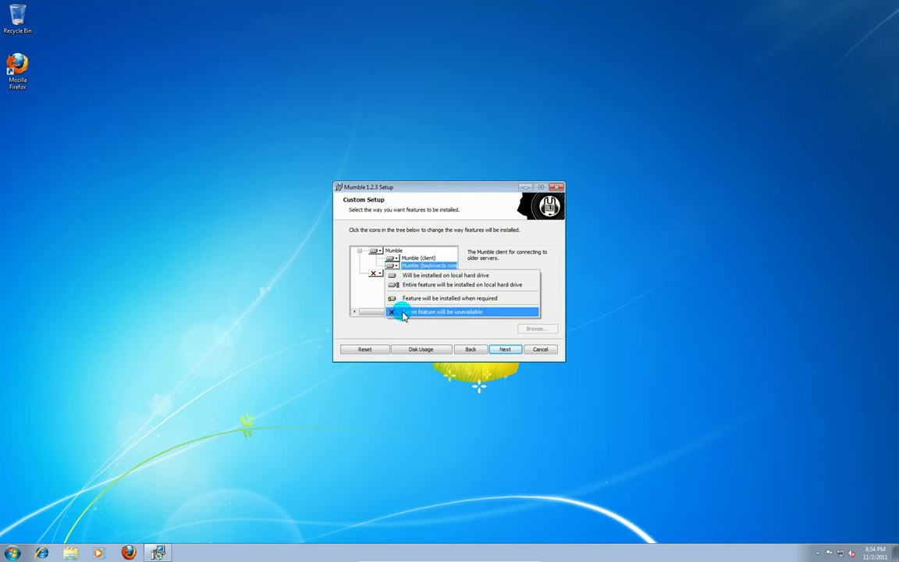
{"action": "left_click", "coordinate": [402, 313]}
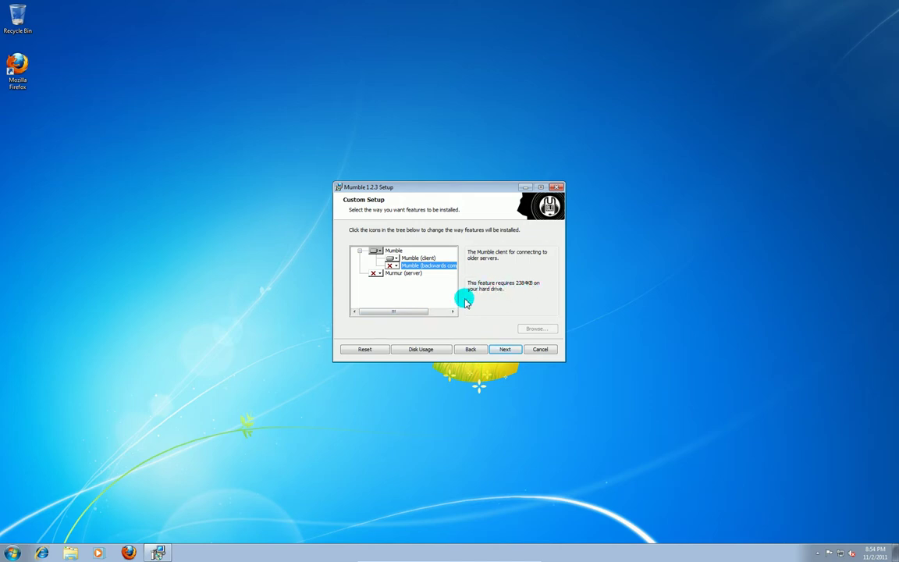
{"action": "left_click", "coordinate": [502, 352]}
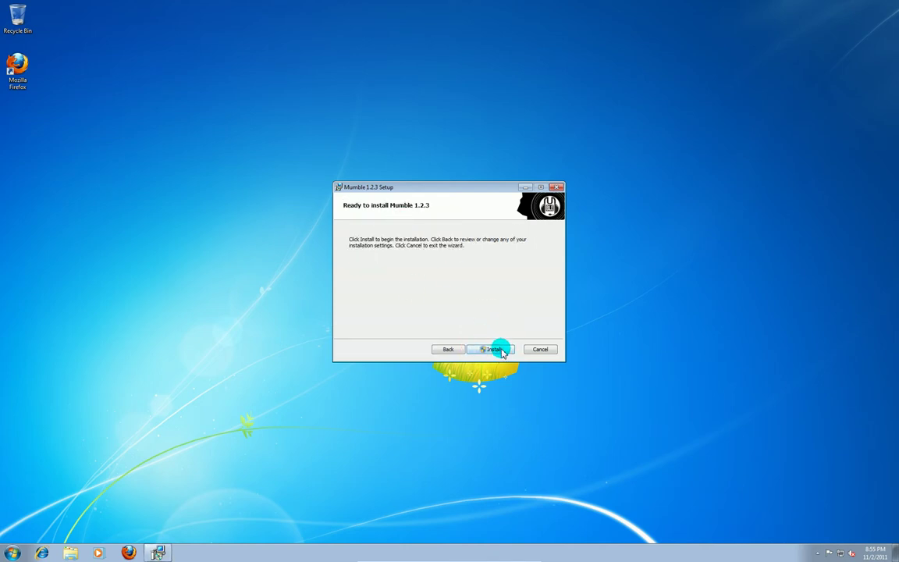
- Install Mumble 1.2.3, approving the UAC prompt, and finish without launching Mumble
{"action": "left_click", "coordinate": [500, 350]}
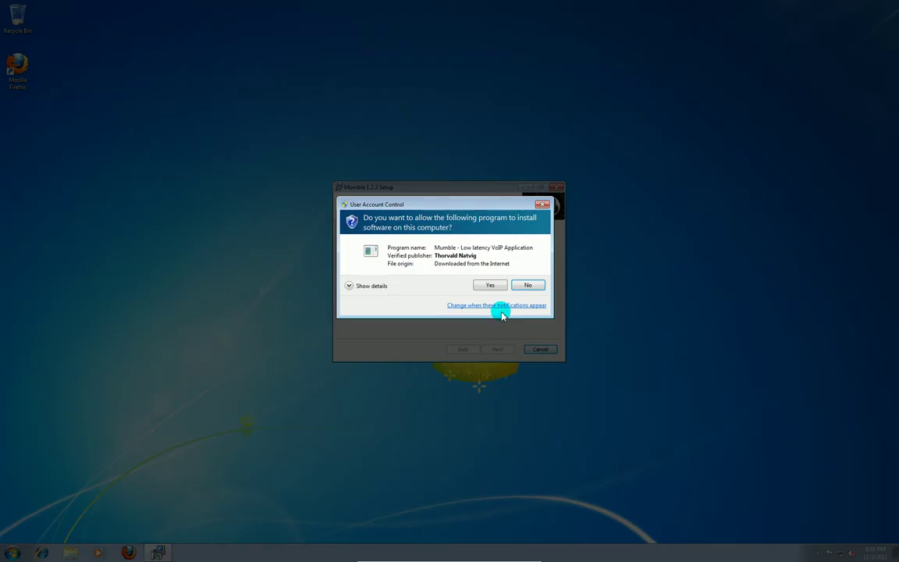
{"action": "left_click", "coordinate": [491, 285]}
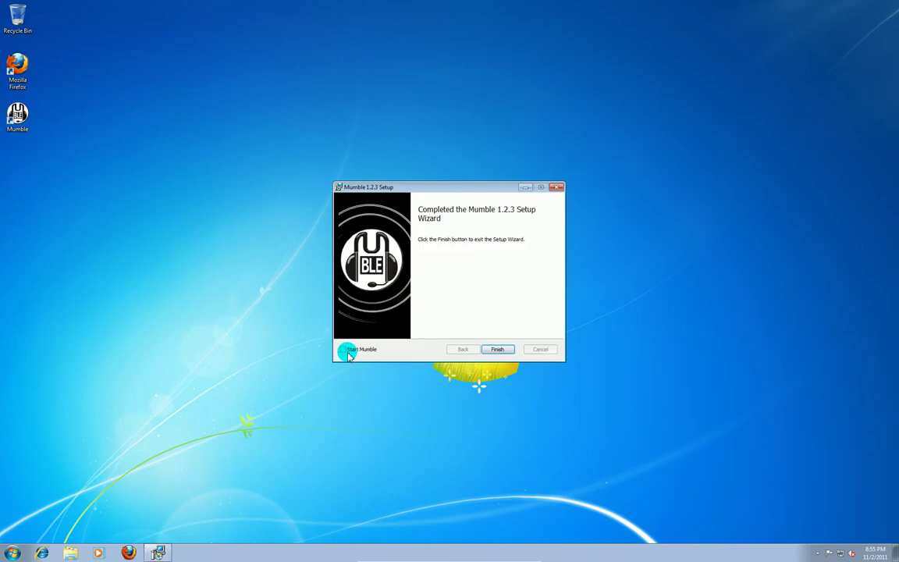
{"action": "left_click", "coordinate": [343, 350]}
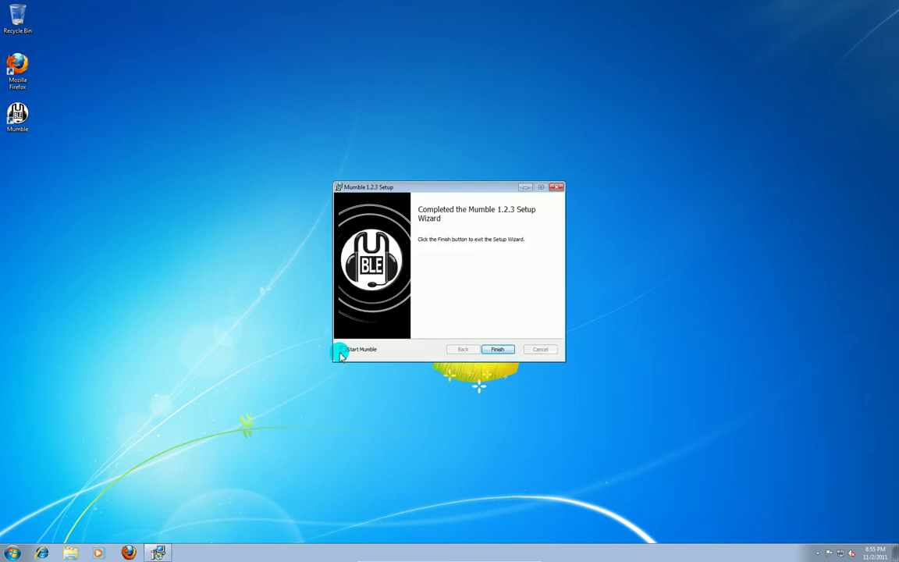
{"action": "left_click", "coordinate": [503, 350]}
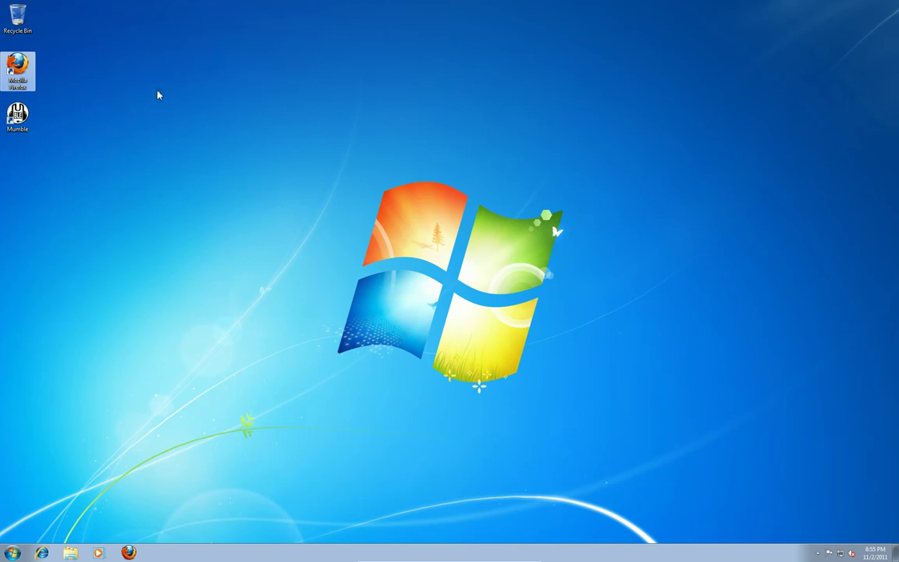
- Start Mumble from the new desktop shortcut and collapse the Public Internet server list
{"action": "left_click", "coordinate": [17, 116]}
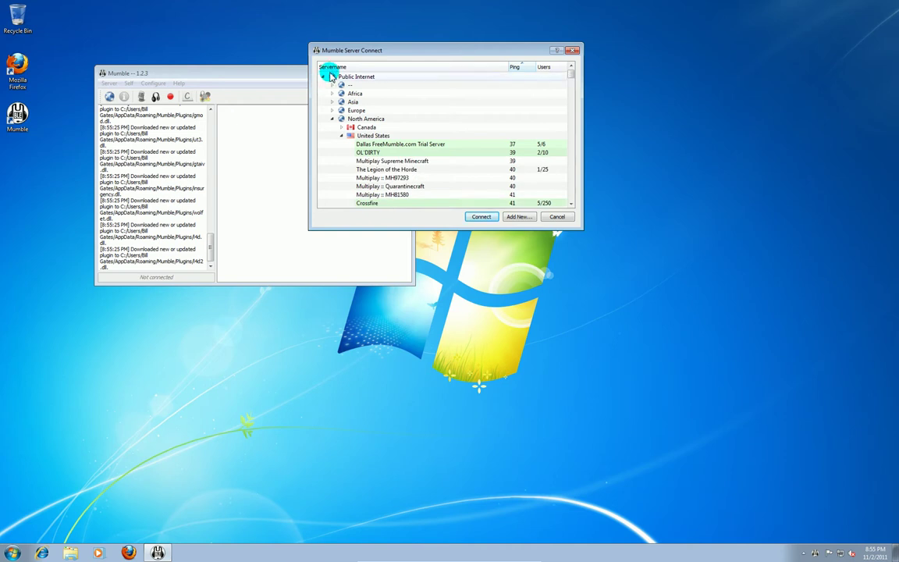
{"action": "left_click", "coordinate": [326, 80]}
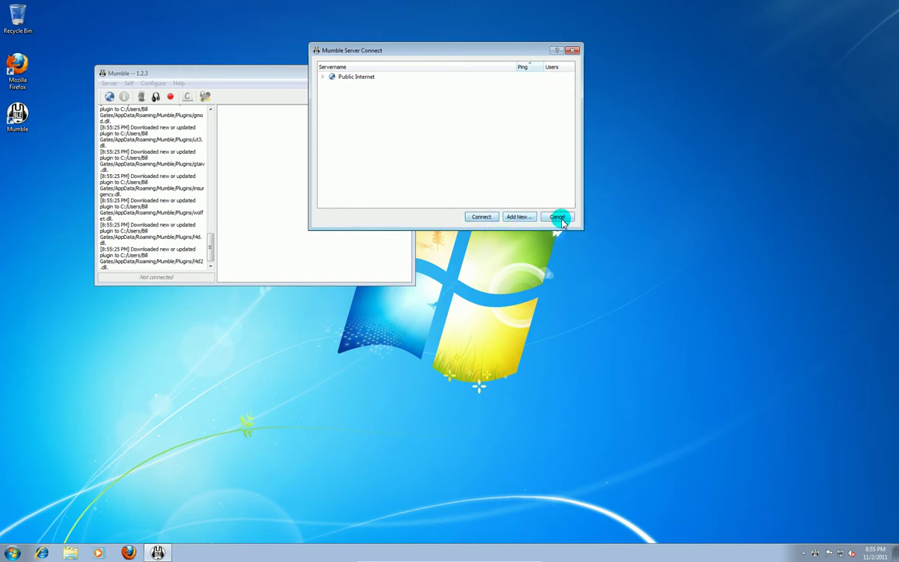
{"action": "left_click", "coordinate": [518, 217]}
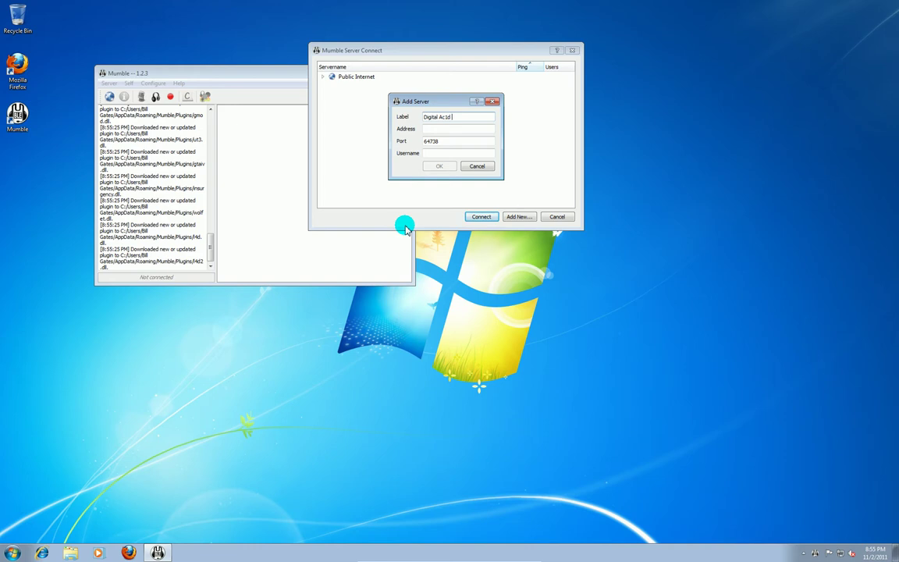
{"action": "key", "text": "Tab"}
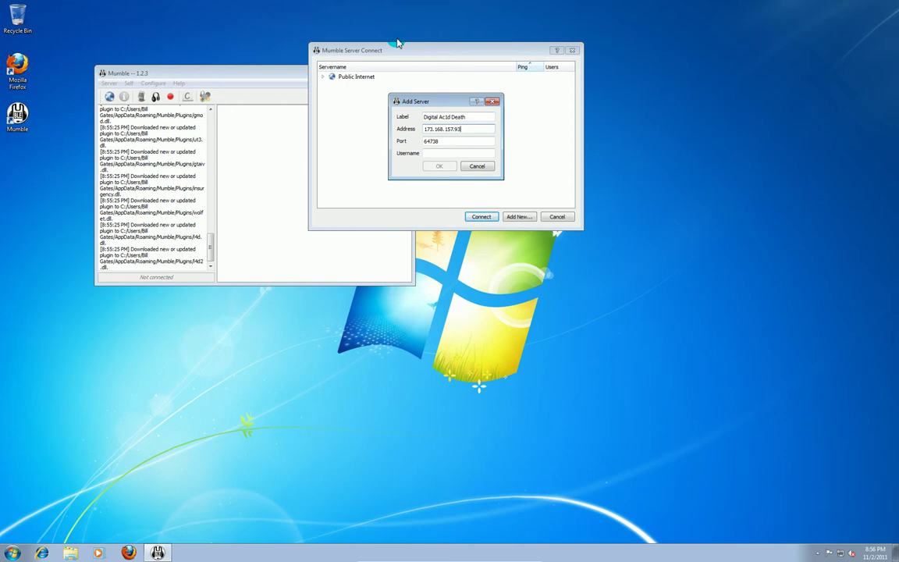
{"action": "double_click", "coordinate": [451, 142]}
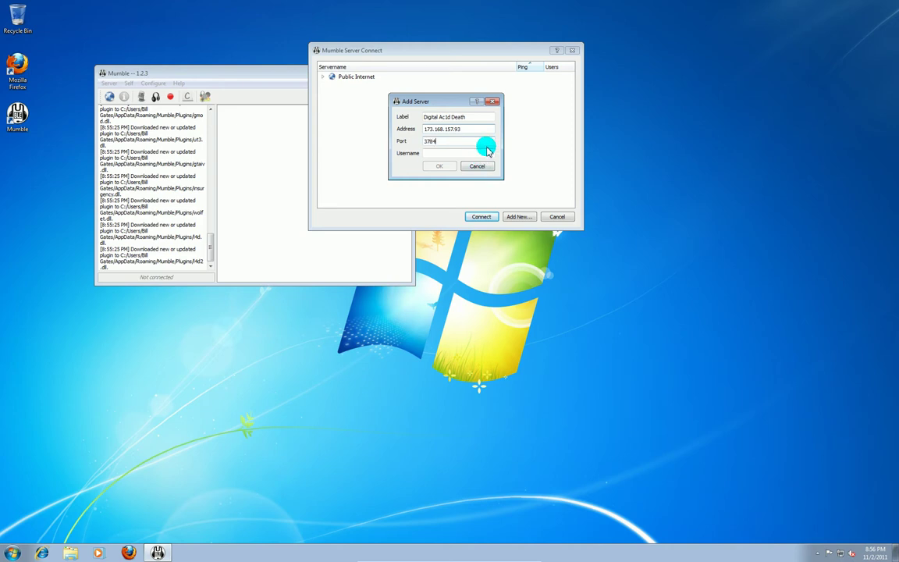
{"action": "left_click", "coordinate": [448, 144]}
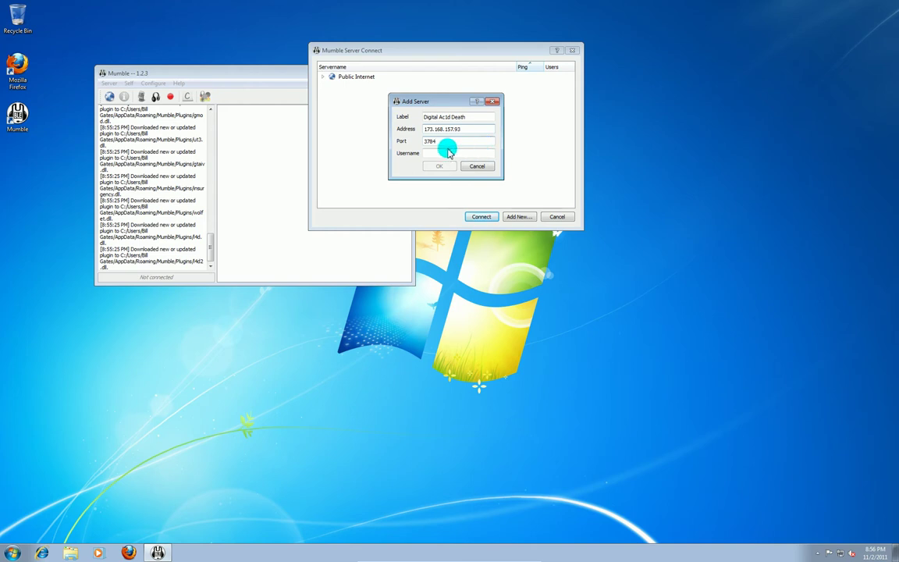
{"action": "left_click", "coordinate": [447, 154]}
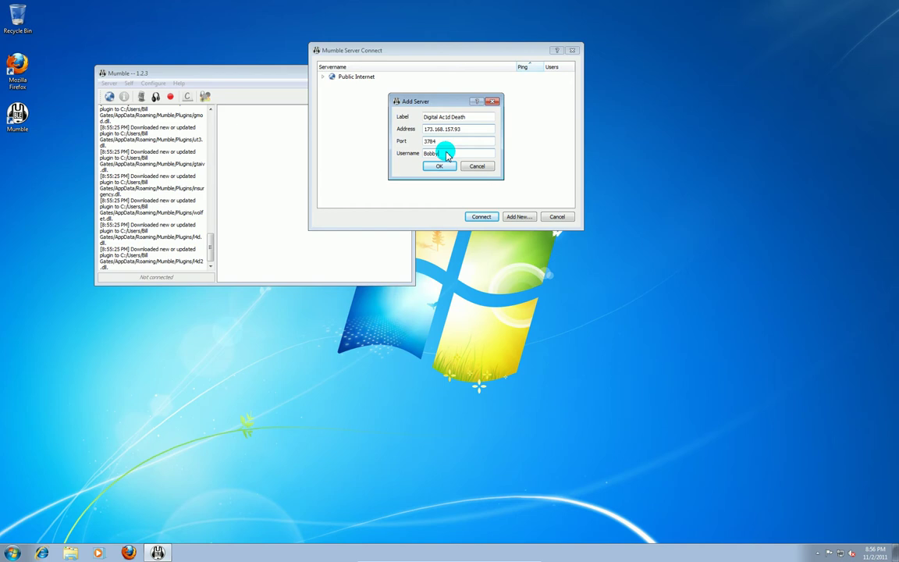
{"action": "left_click", "coordinate": [444, 168]}
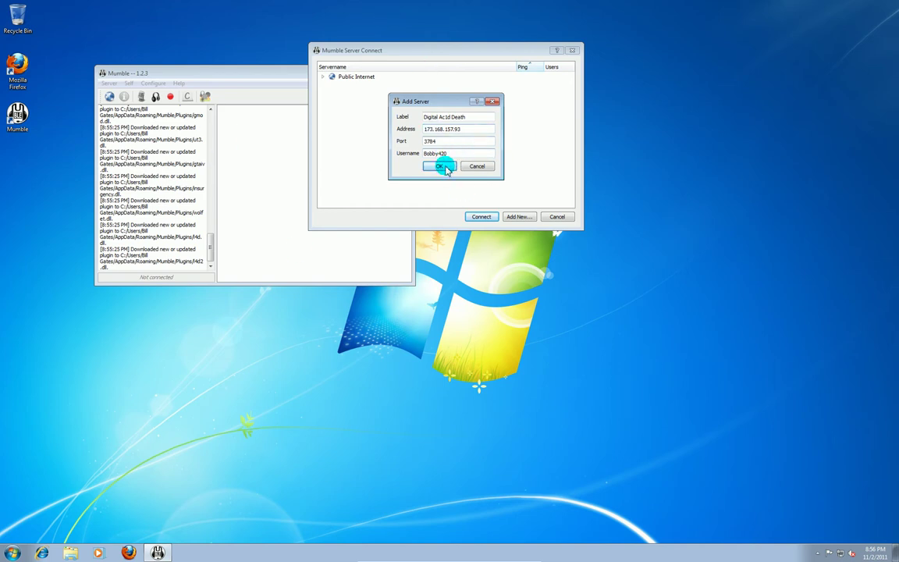
- Select the Digital Ac1d Death favourite and connect to it
{"action": "left_click", "coordinate": [362, 86]}
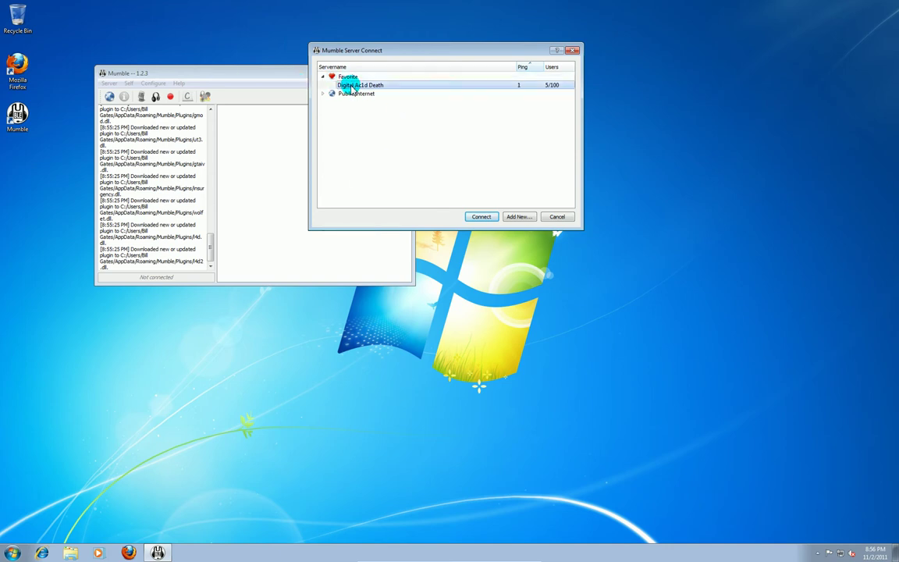
{"action": "mouse_move", "coordinate": [358, 91]}
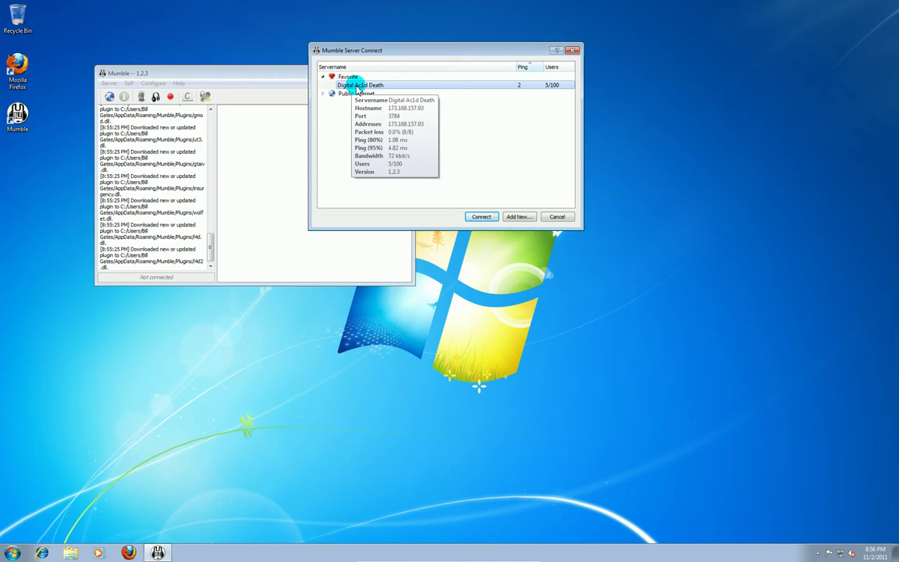
{"action": "left_click", "coordinate": [477, 87]}
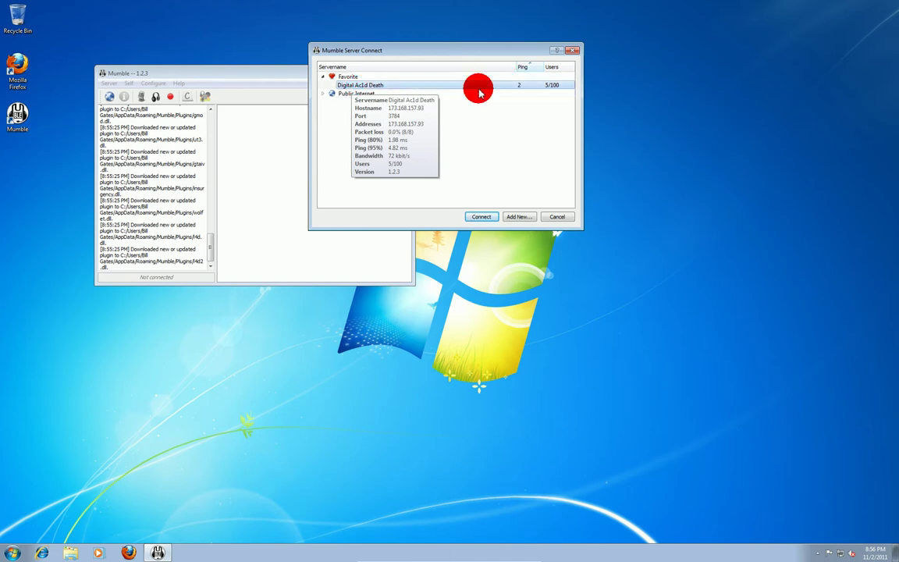
{"action": "left_click", "coordinate": [480, 216]}
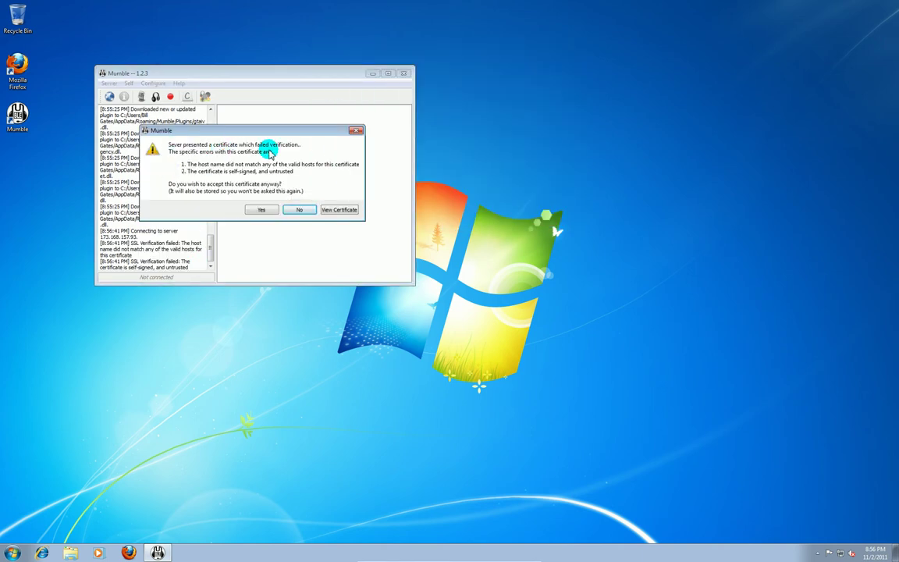
- Accept the untrusted certificate, connect with the server password, and join the Lobby Area channel
{"action": "left_click", "coordinate": [263, 210]}
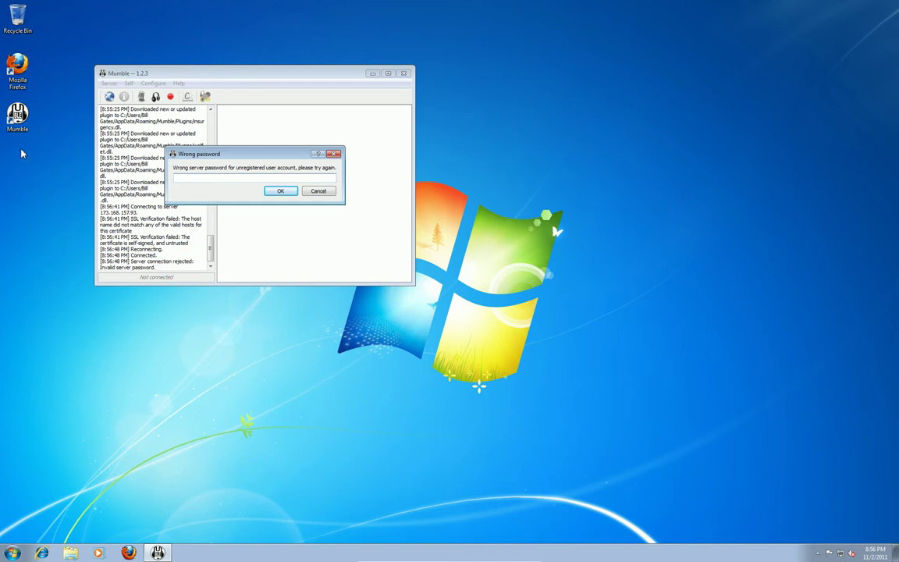
{"action": "left_click", "coordinate": [234, 181]}
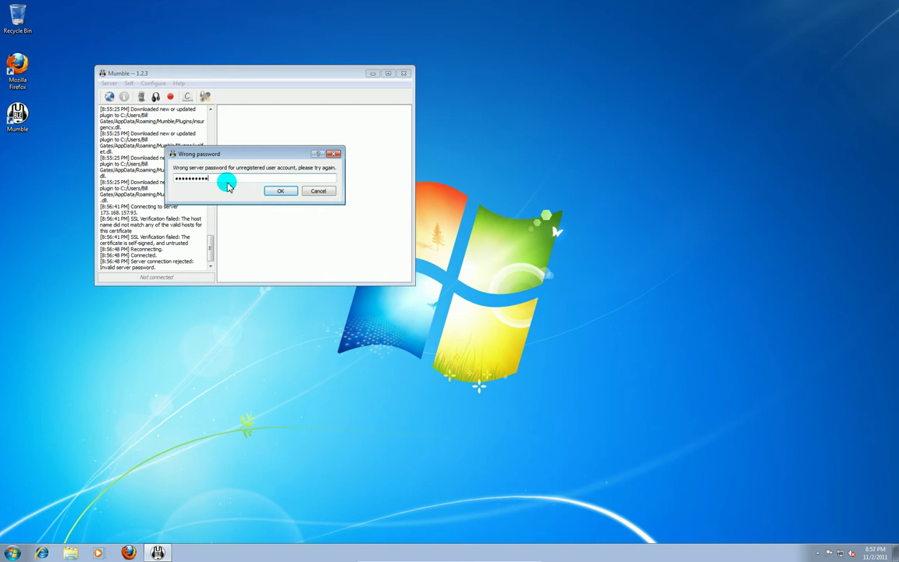
{"action": "left_click", "coordinate": [278, 189]}
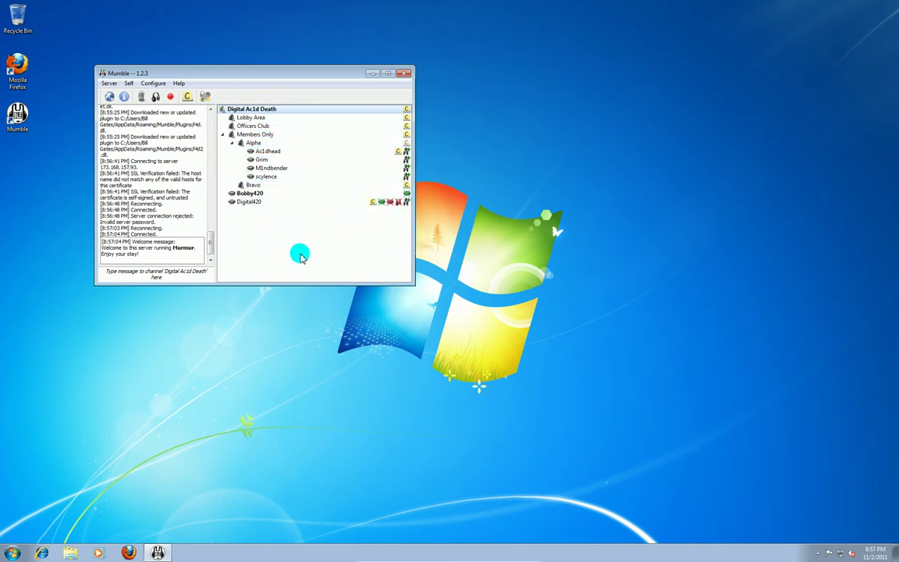
{"action": "mouse_move", "coordinate": [311, 206]}
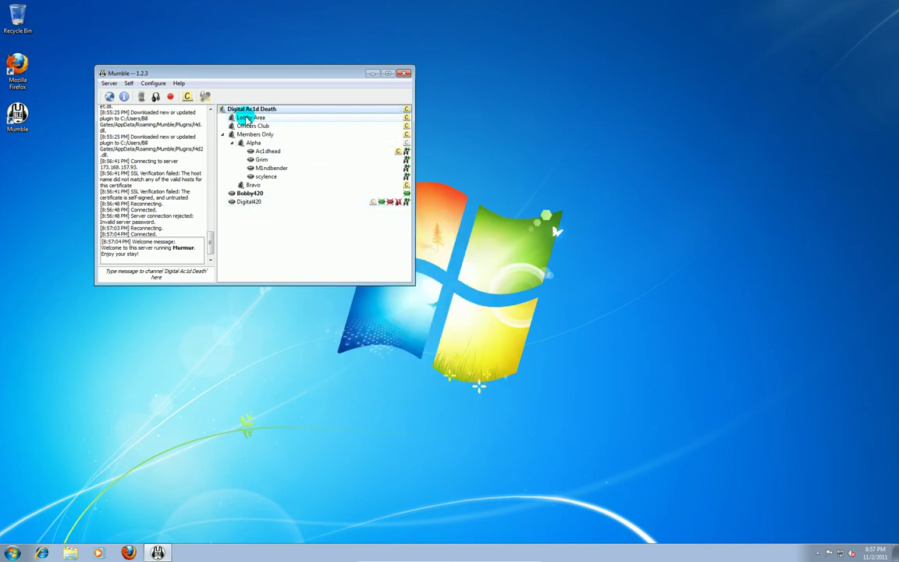
{"action": "double_click", "coordinate": [244, 118]}
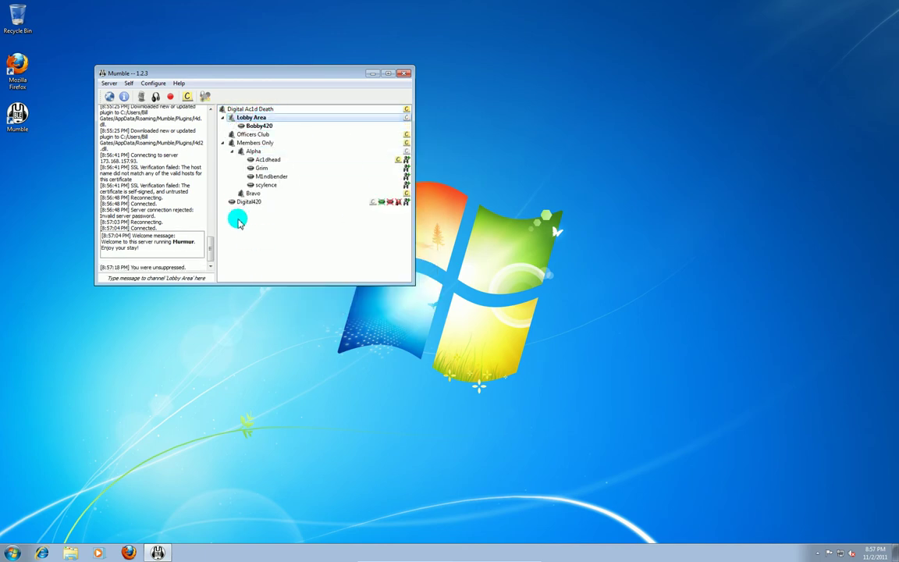
- Return to the root Digital Ac1d Death channel and look over your own user's actions menu
{"action": "double_click", "coordinate": [261, 109]}
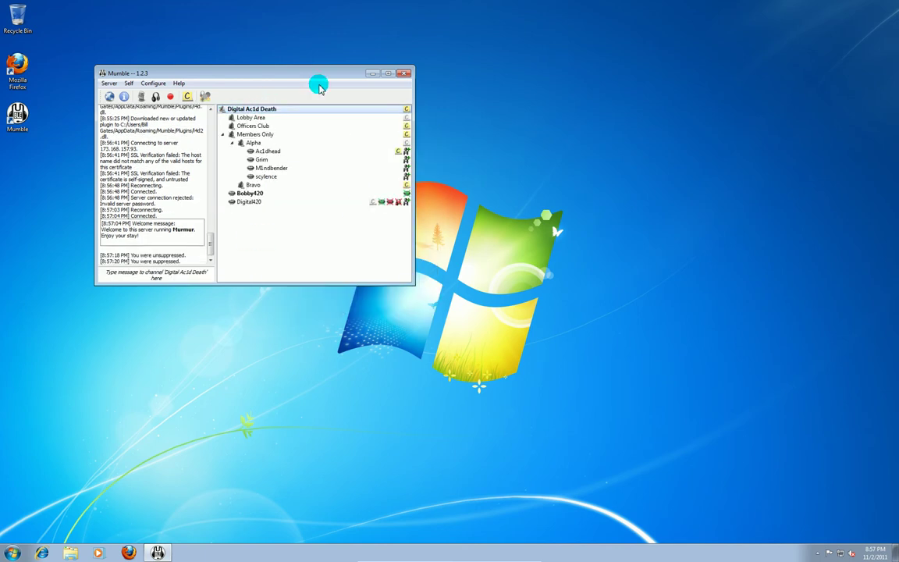
{"action": "left_click", "coordinate": [250, 195]}
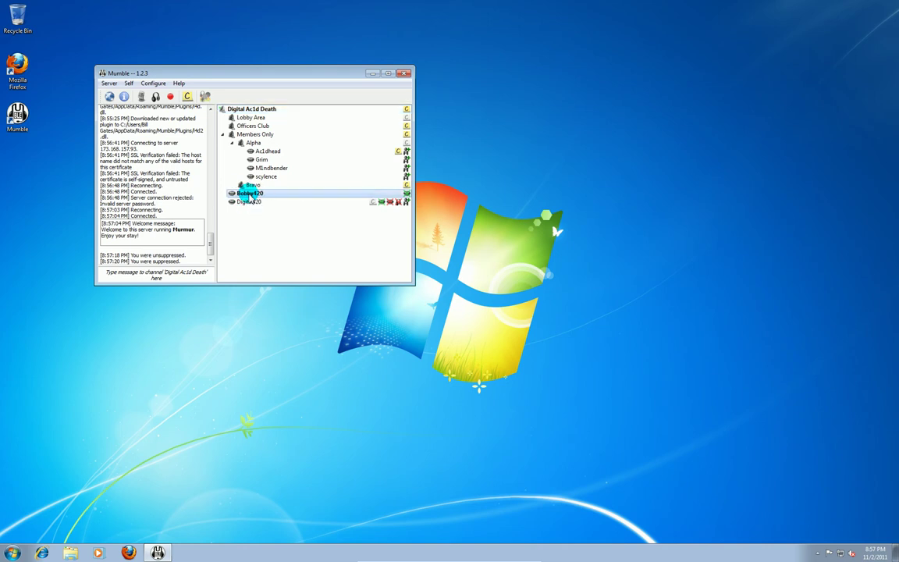
{"action": "right_click", "coordinate": [250, 195]}
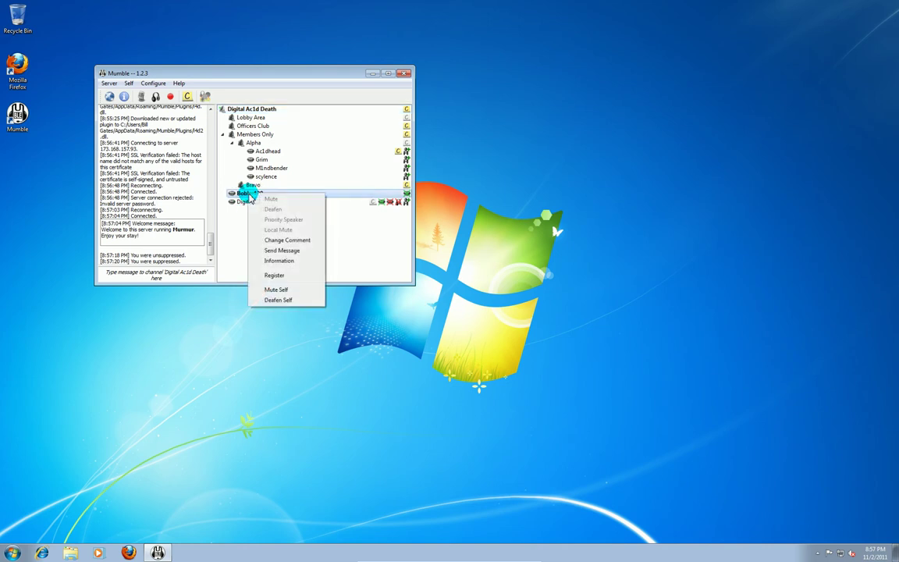
{"action": "left_click", "coordinate": [295, 276]}
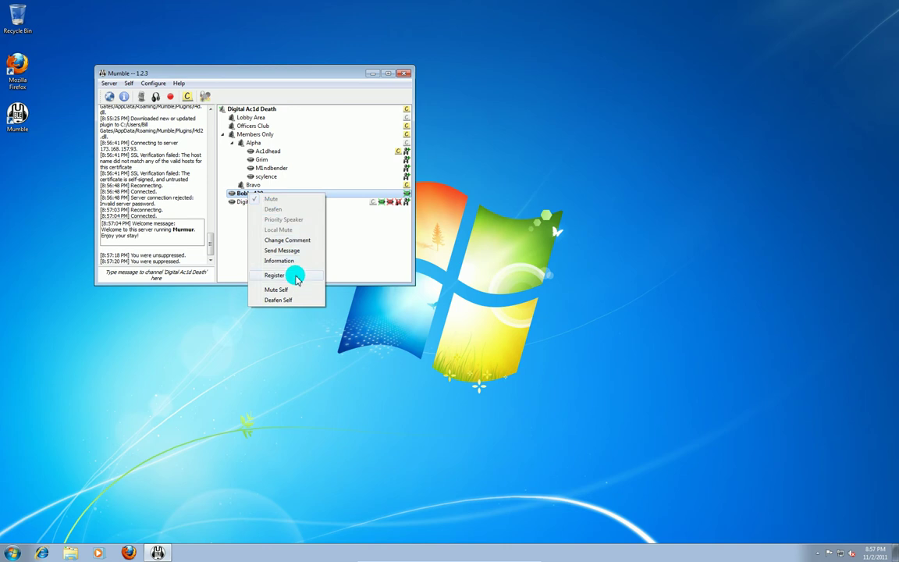
{"action": "left_click", "coordinate": [348, 273]}
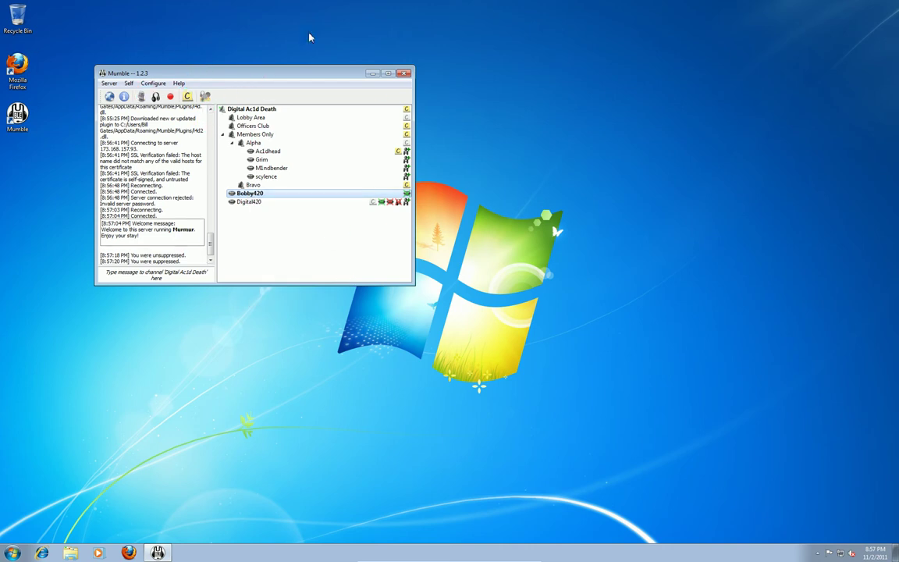
{"action": "left_click", "coordinate": [155, 84]}
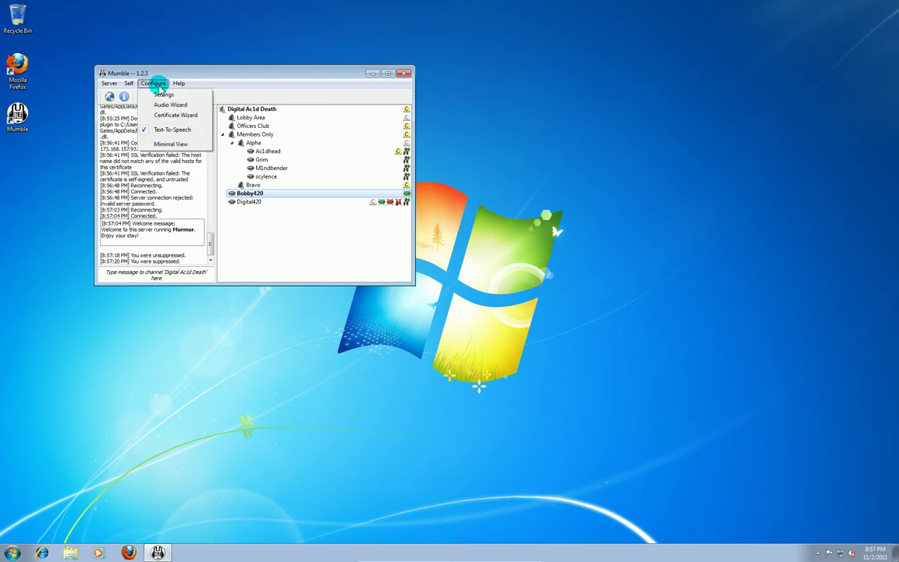
- Open Settings on the Shortcuts page, showing Push-to-Talk bound to K:Alt
{"action": "left_click", "coordinate": [158, 95]}
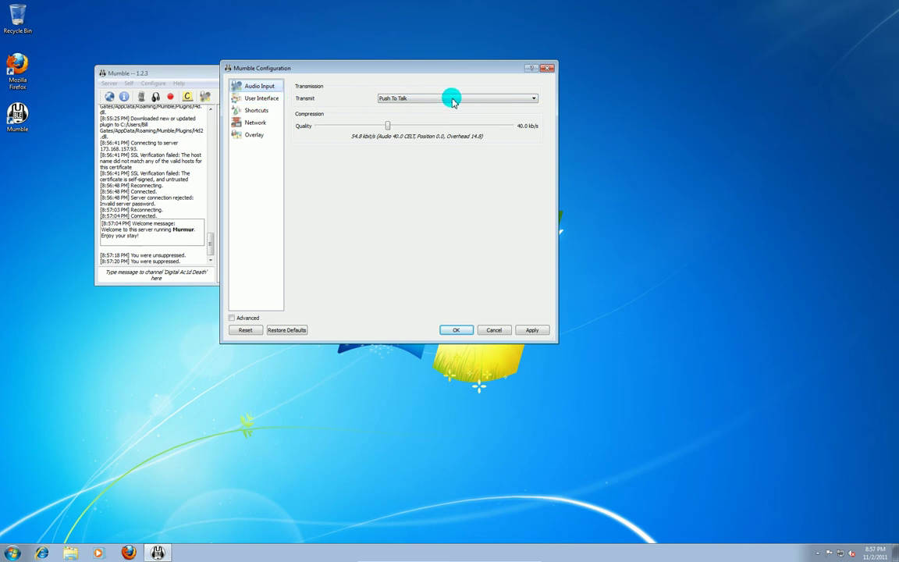
{"action": "left_click", "coordinate": [256, 110]}
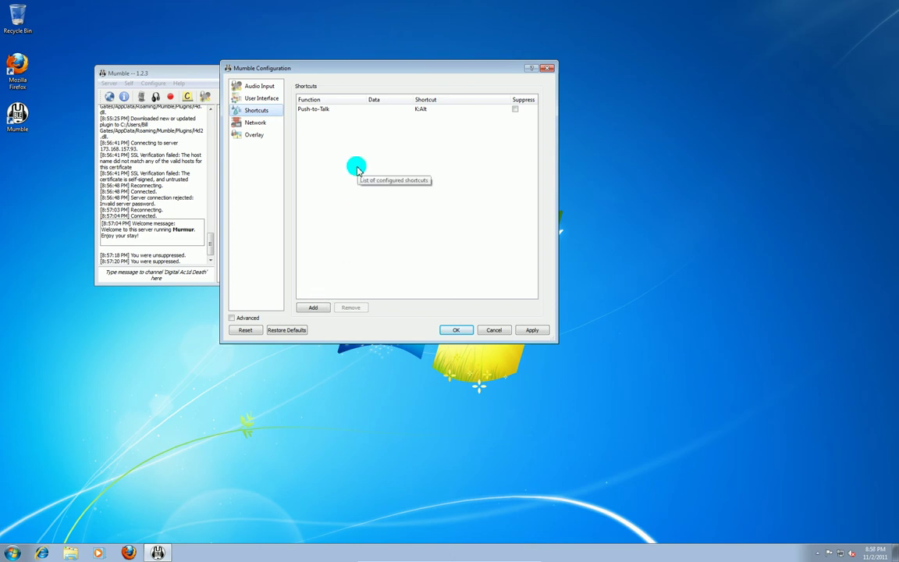
- Add a second Push-to-Talk shortcut bound to mouse button M:Button 0
{"action": "left_click", "coordinate": [315, 308]}
{"action": "left_click", "coordinate": [322, 112]}
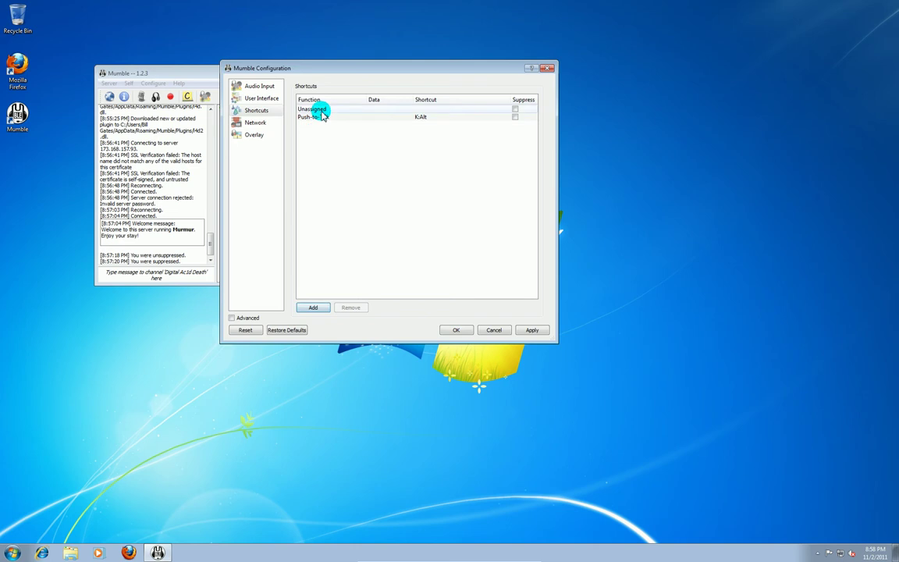
{"action": "left_click", "coordinate": [341, 112]}
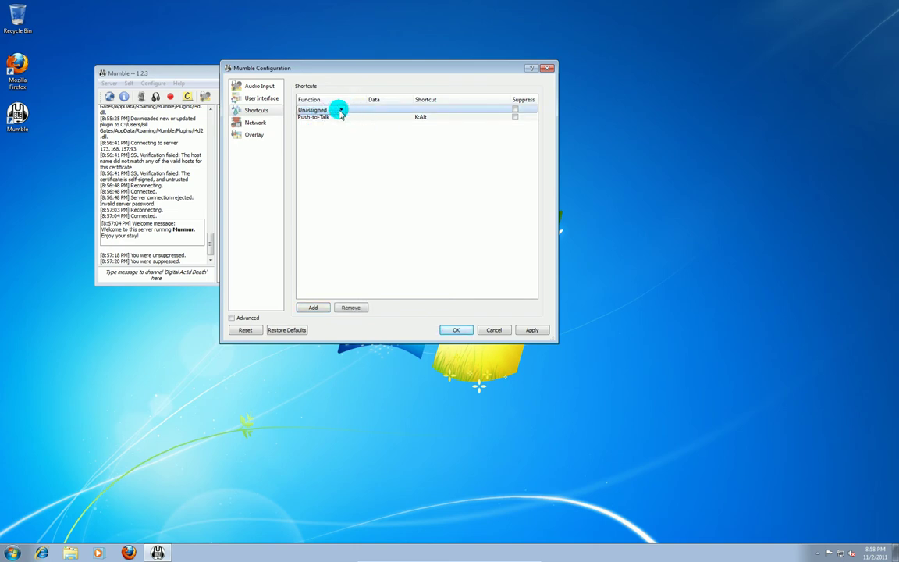
{"action": "left_click", "coordinate": [342, 111]}
{"action": "left_click", "coordinate": [333, 125]}
{"action": "left_click", "coordinate": [383, 112]}
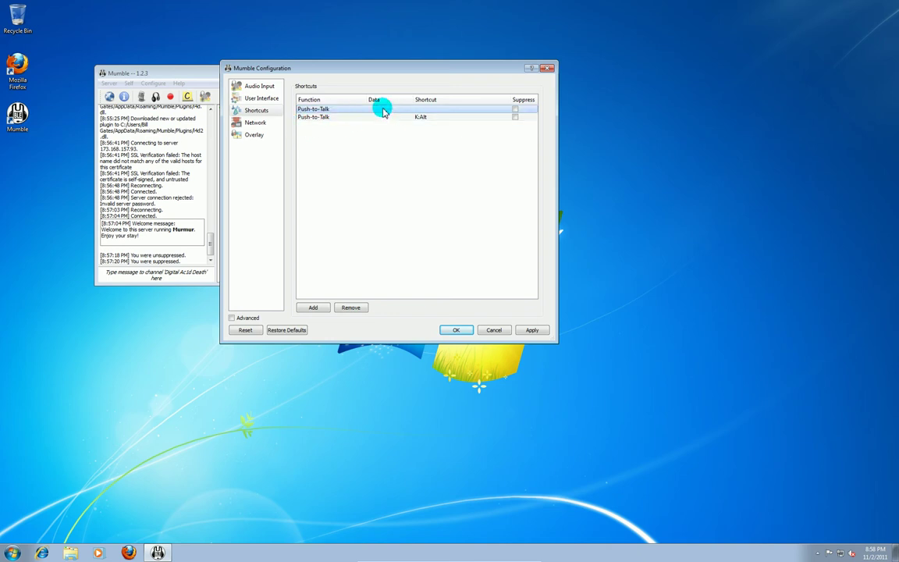
{"action": "left_click", "coordinate": [428, 110]}
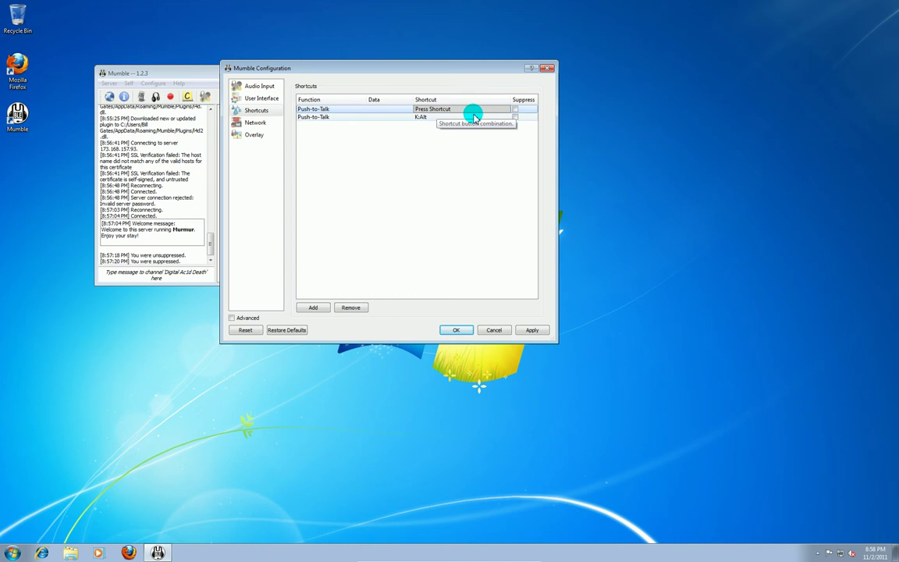
{"action": "left_click", "coordinate": [472, 110]}
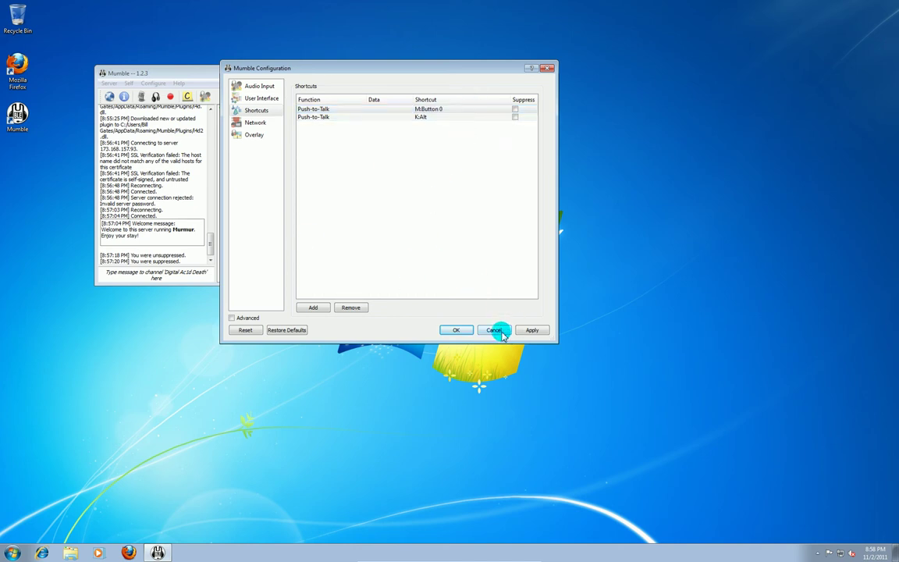
{"action": "left_click", "coordinate": [318, 309]}
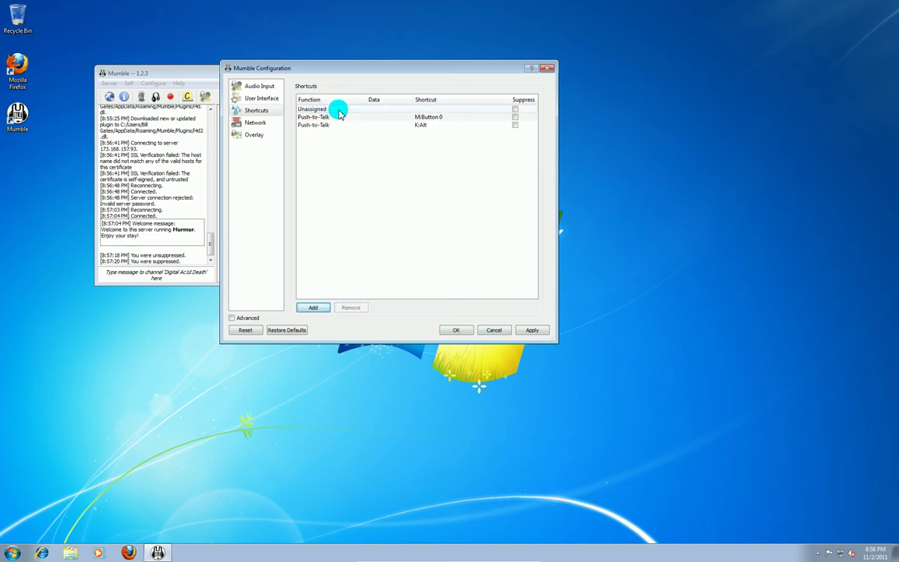
- Make the new shortcut a Deafen Self toggle on K:Space and save the configuration
{"action": "double_click", "coordinate": [330, 112]}
{"action": "left_click", "coordinate": [341, 110]}
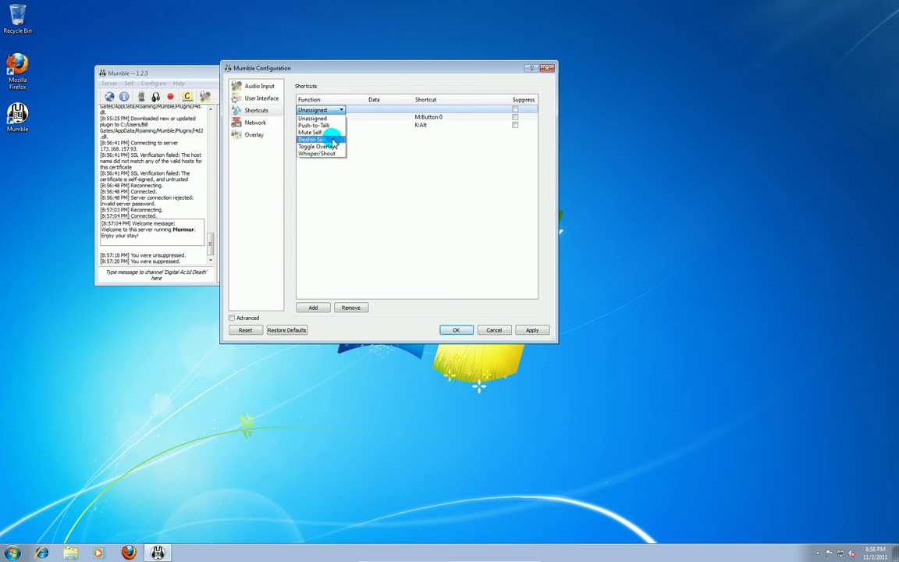
{"action": "left_click", "coordinate": [329, 139]}
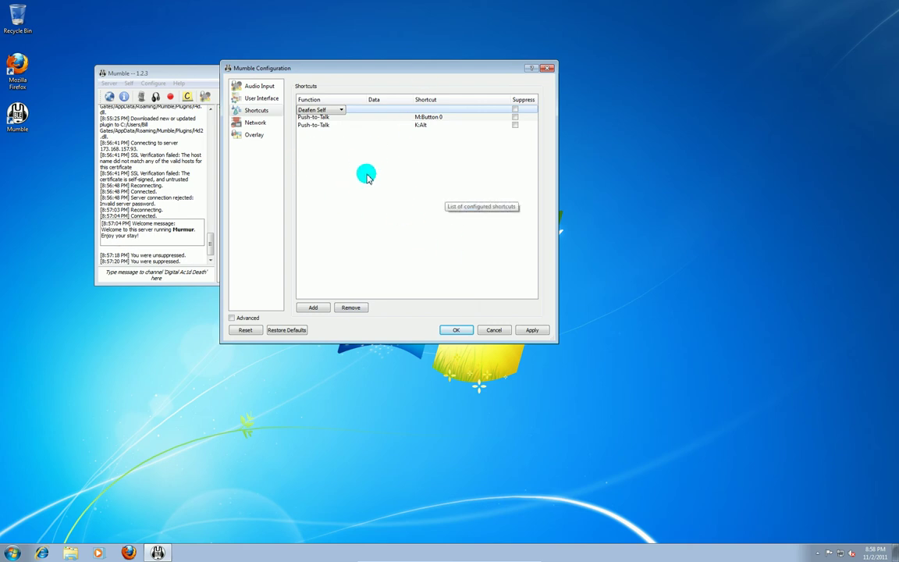
{"action": "left_click", "coordinate": [377, 111]}
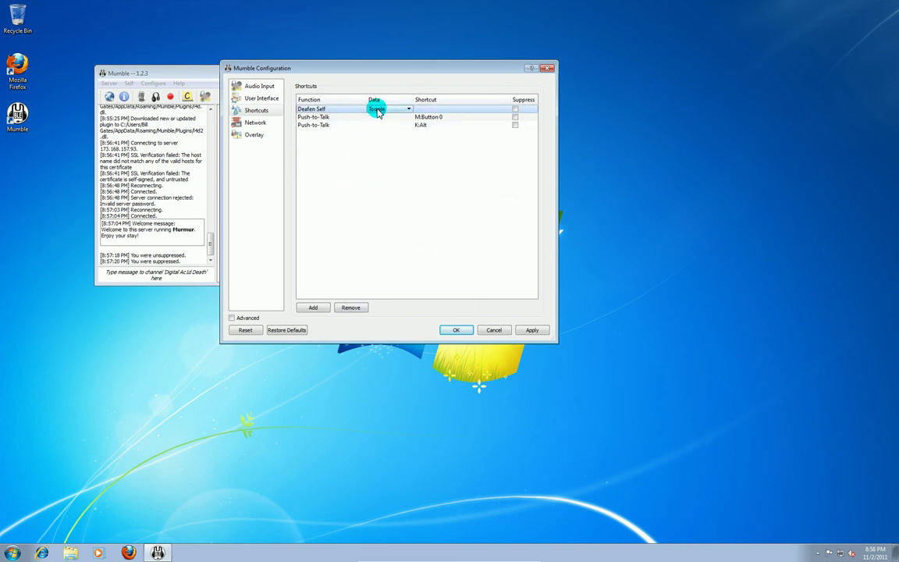
{"action": "left_click", "coordinate": [437, 110]}
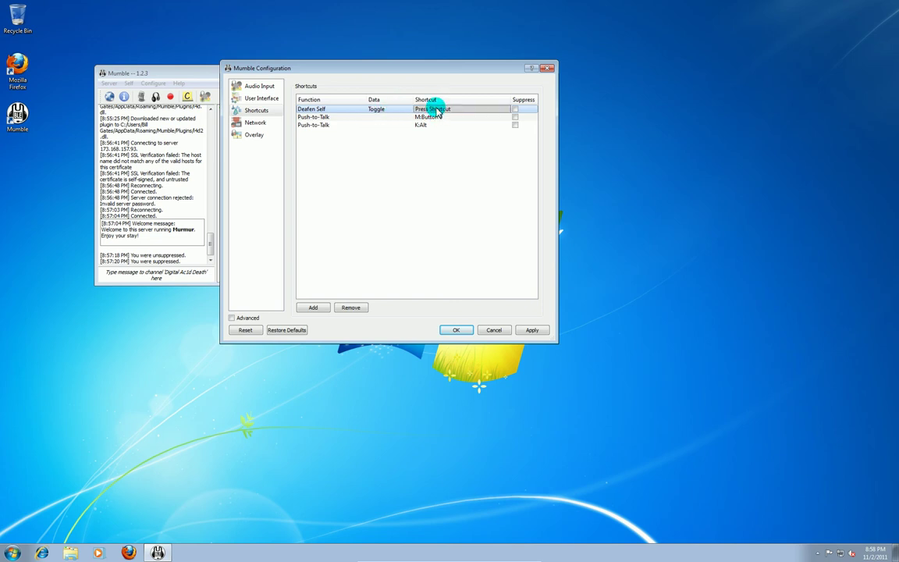
{"action": "key", "text": "space"}
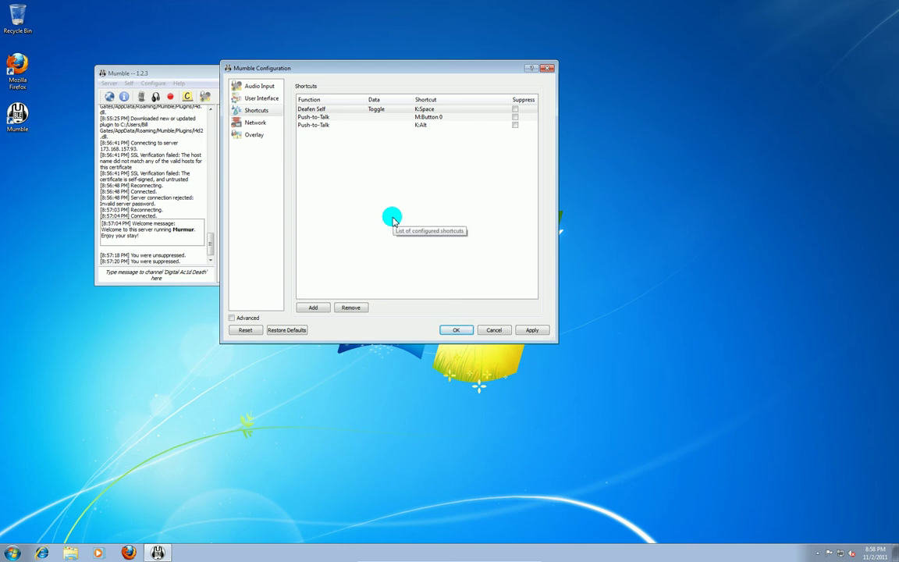
{"action": "left_click", "coordinate": [469, 330]}
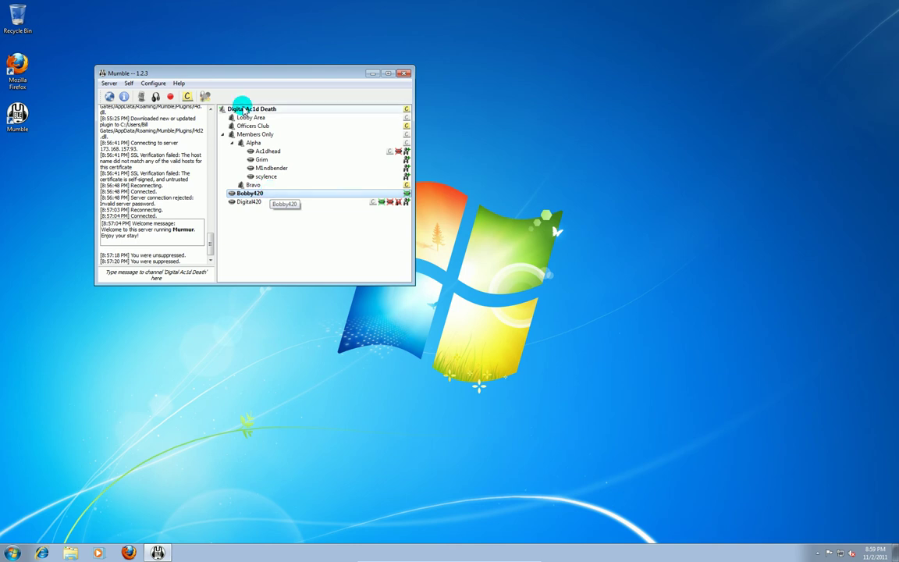
- Launch the Audio Tuning Wizard from Configure and move past its introduction
{"action": "left_click", "coordinate": [160, 83]}
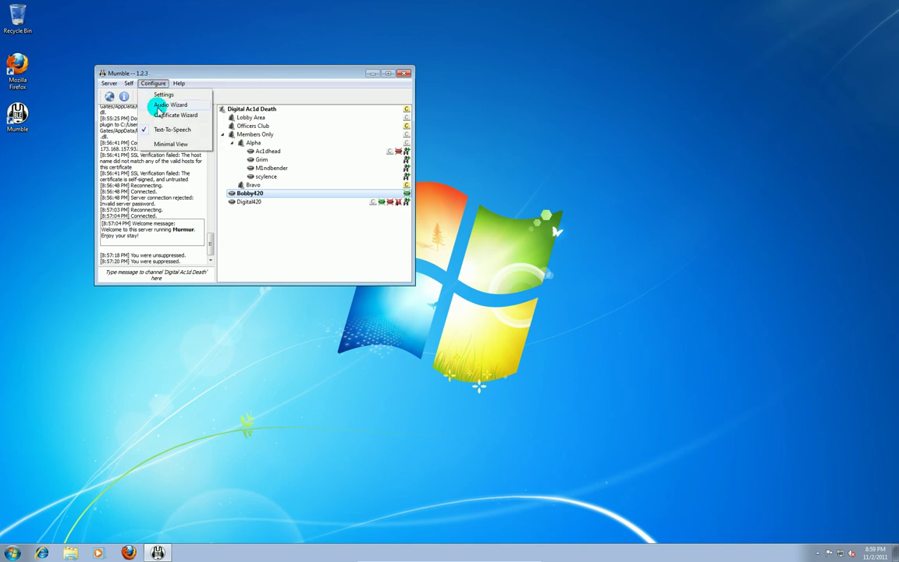
{"action": "left_click", "coordinate": [160, 105]}
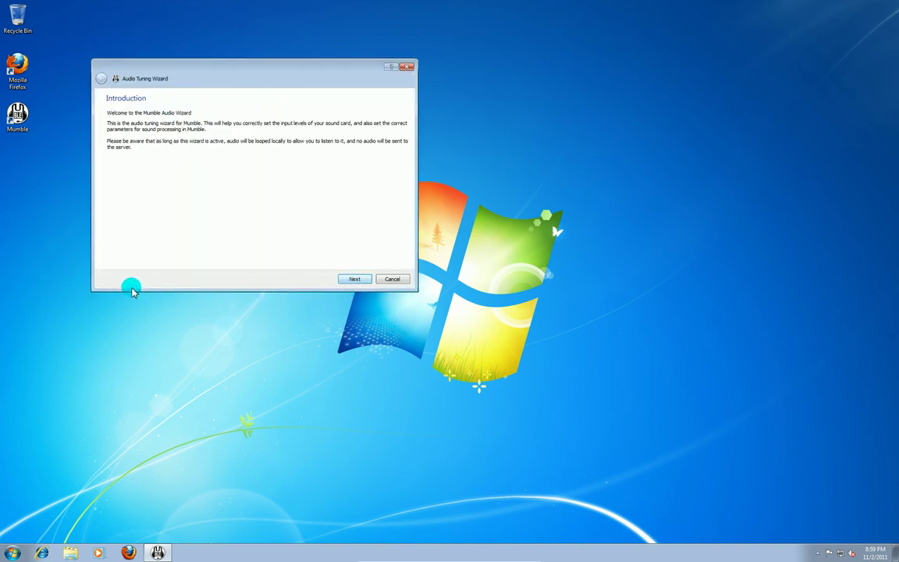
{"action": "left_click", "coordinate": [355, 280]}
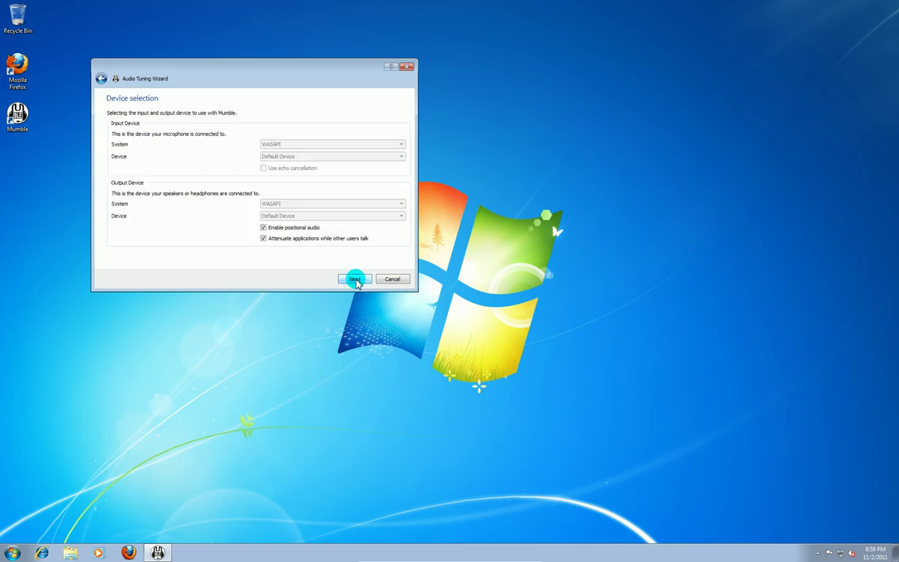
- Keep the default audio devices and lower the output latency to 20 ms
{"action": "left_click", "coordinate": [356, 279]}
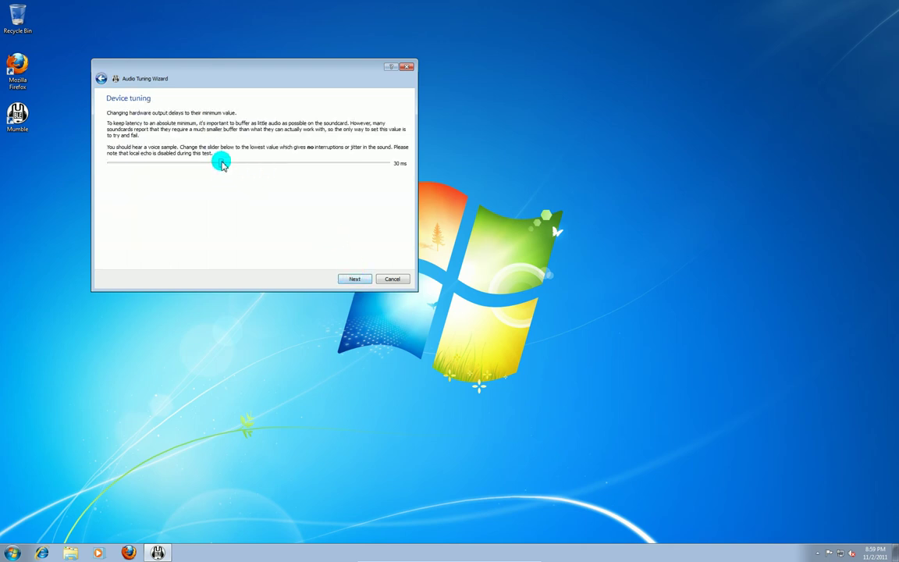
{"action": "left_click_drag", "start_coordinate": [215, 166], "coordinate": [166, 164]}
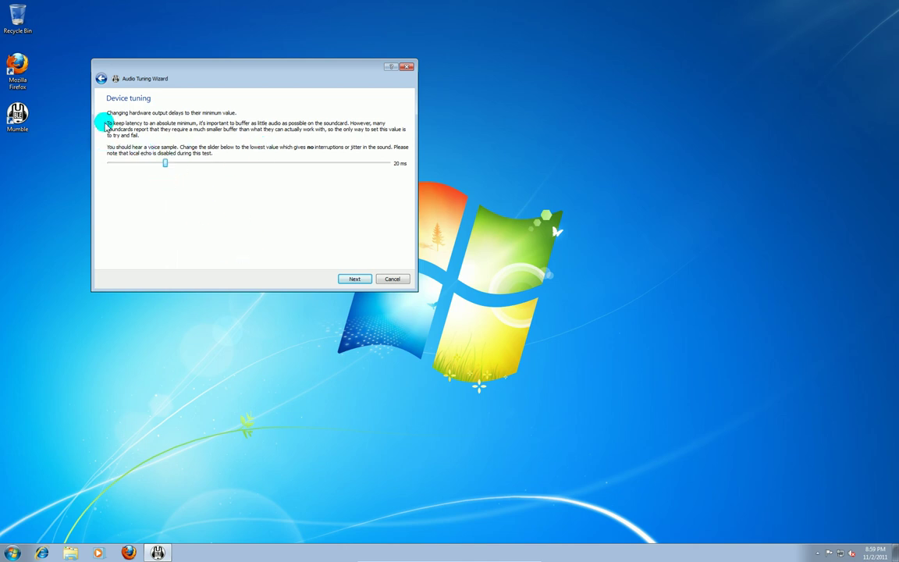
{"action": "left_click", "coordinate": [356, 279]}
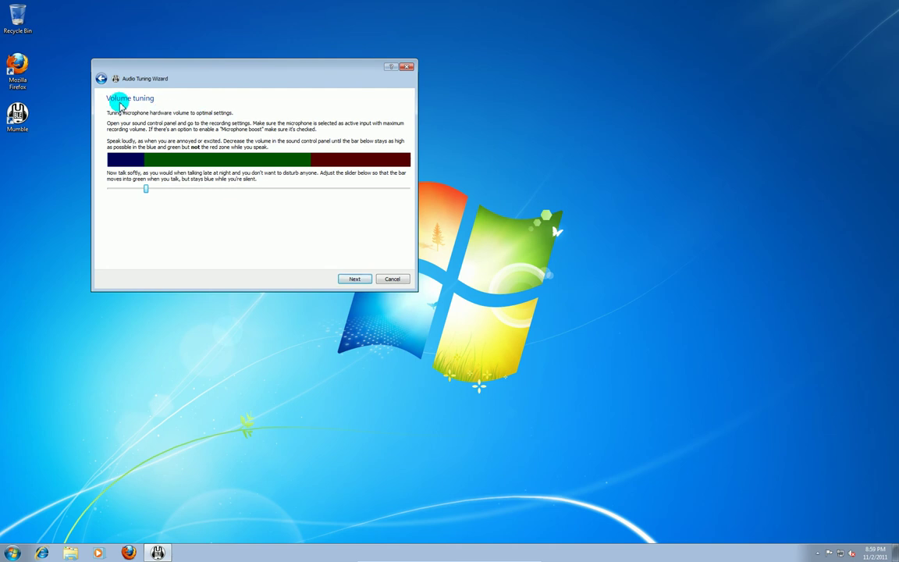
- Keep default volume, push-to-talk and balanced quality, and use headphones for positional audio
{"action": "left_click", "coordinate": [354, 279]}
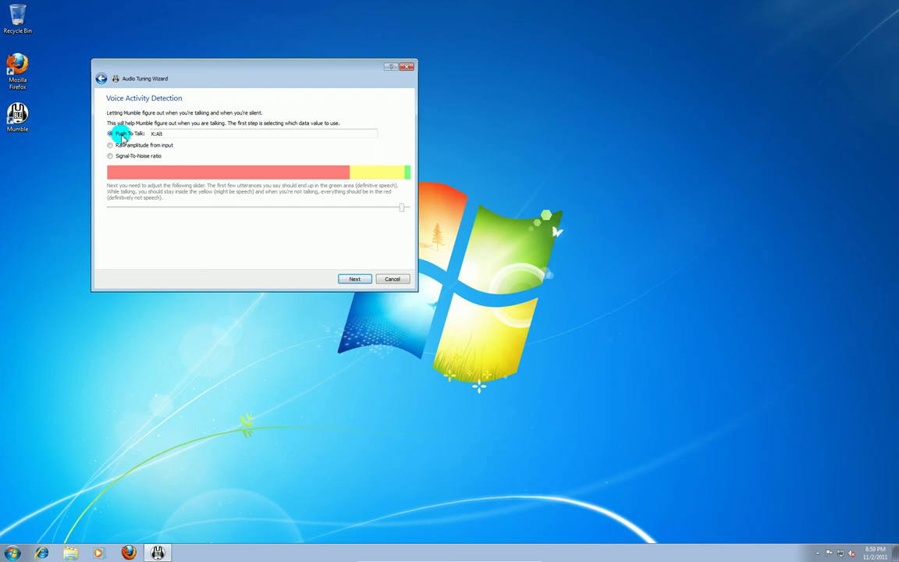
{"action": "left_click", "coordinate": [354, 278]}
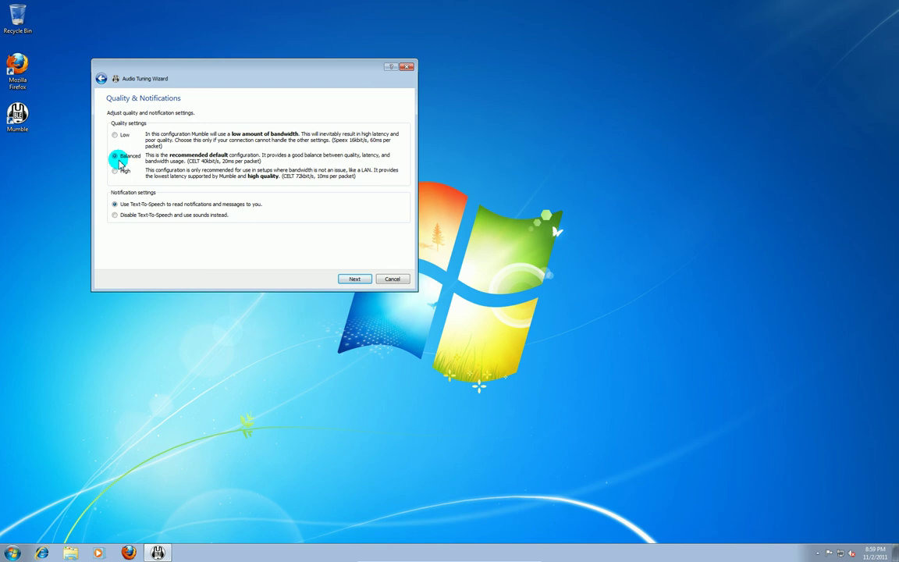
{"action": "left_click", "coordinate": [356, 279]}
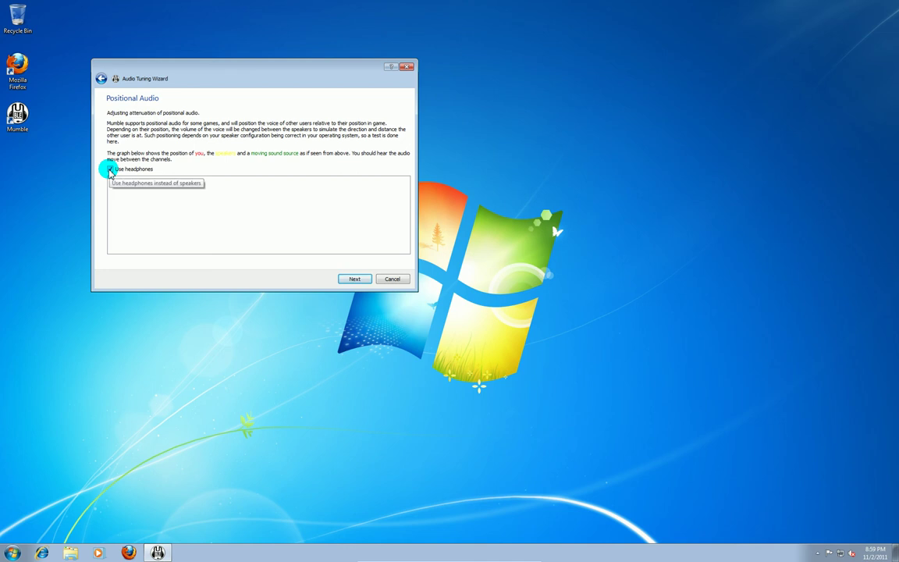
{"action": "left_click", "coordinate": [110, 170]}
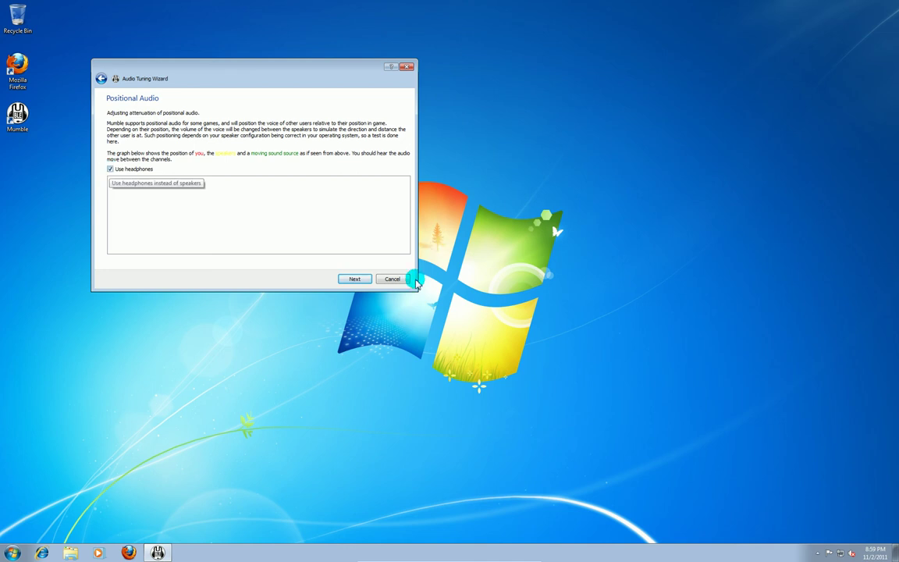
{"action": "left_click", "coordinate": [352, 279]}
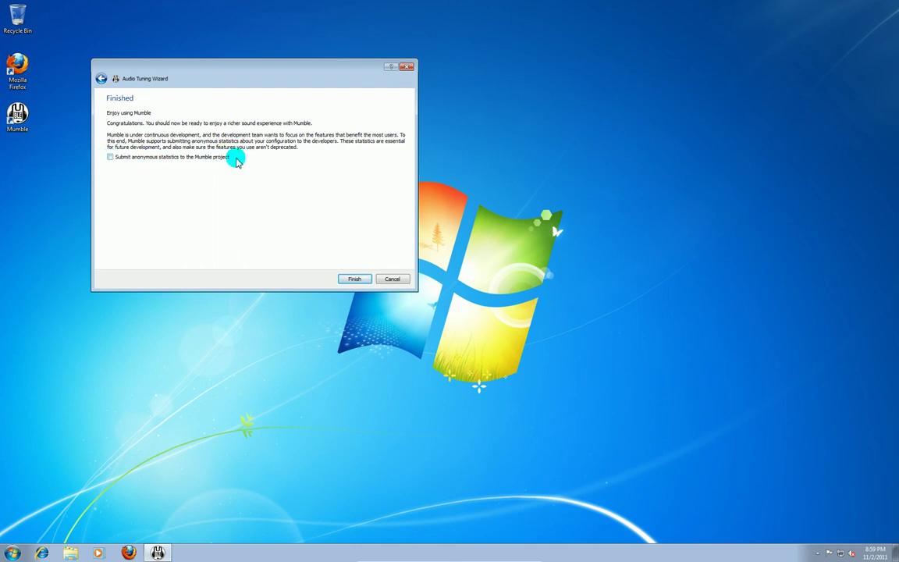
- Finish and close the Audio Tuning Wizard, then take the VM out of fullscreen with Right Ctrl+F
{"action": "left_click", "coordinate": [110, 158]}
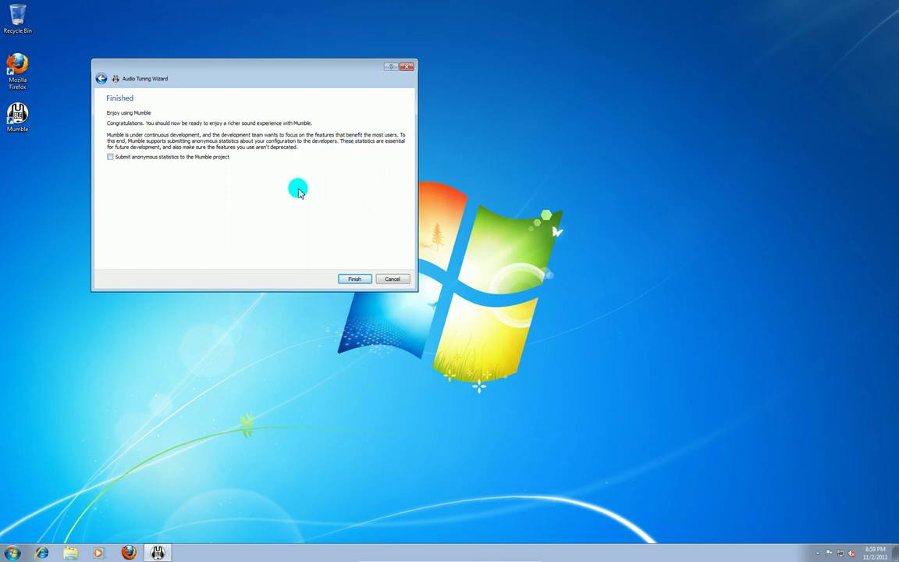
{"action": "left_click", "coordinate": [353, 278]}
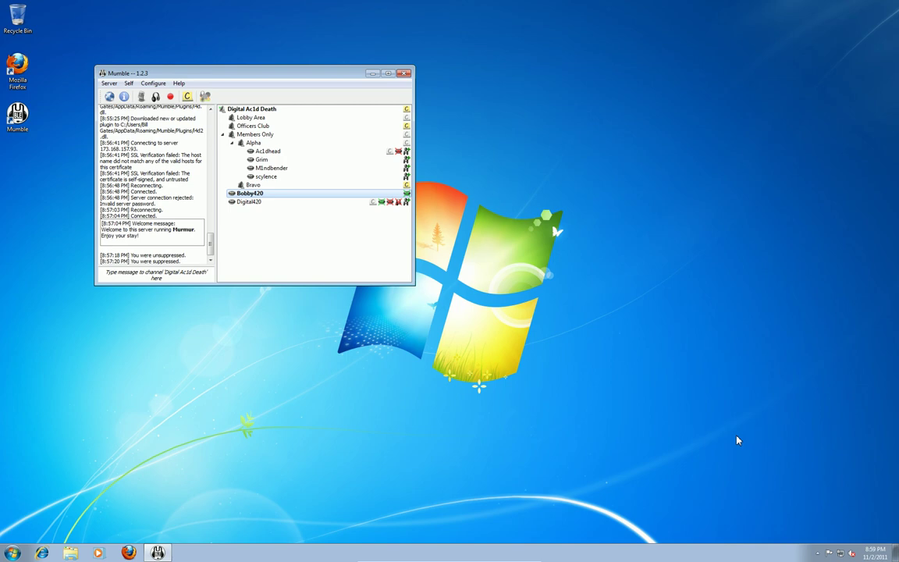
{"action": "key", "text": "Control_R+f"}
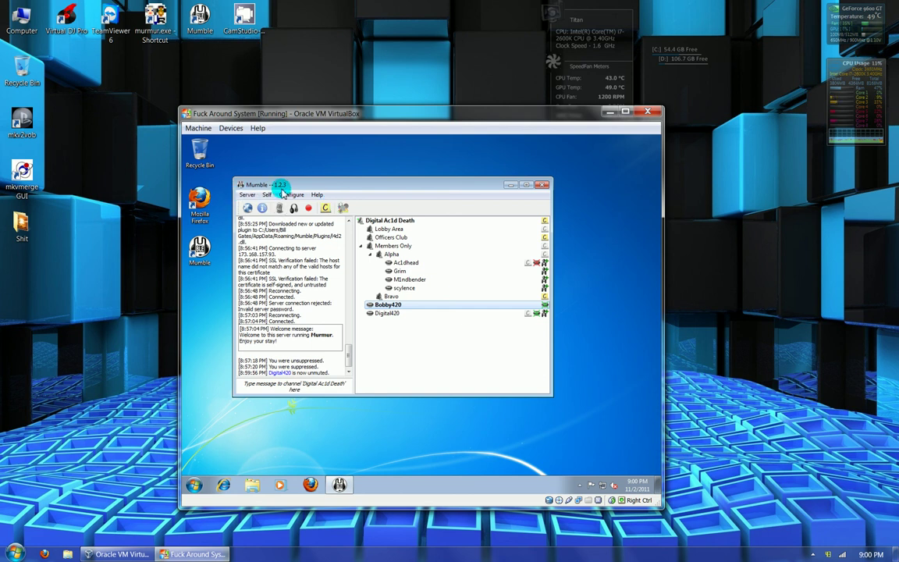
{"action": "left_click", "coordinate": [290, 194]}
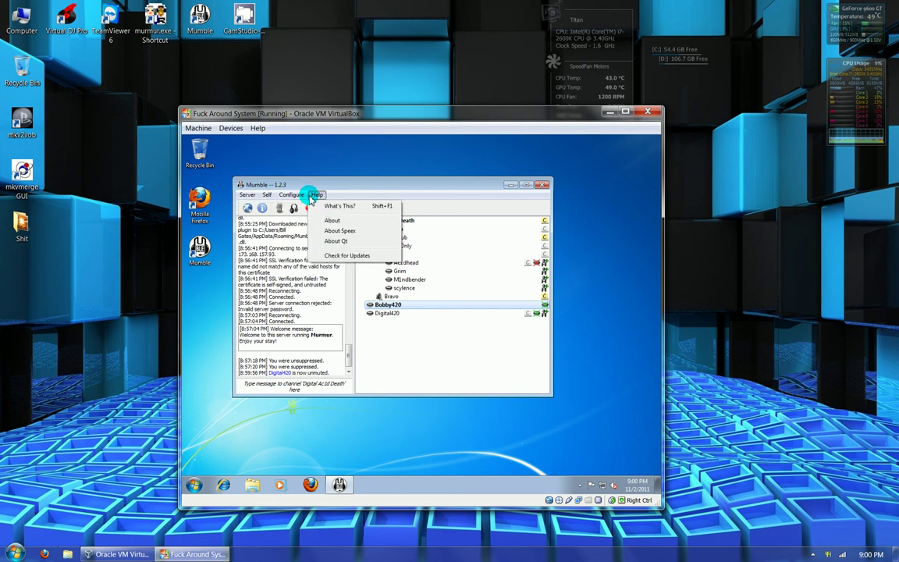
{"action": "left_click", "coordinate": [301, 207]}
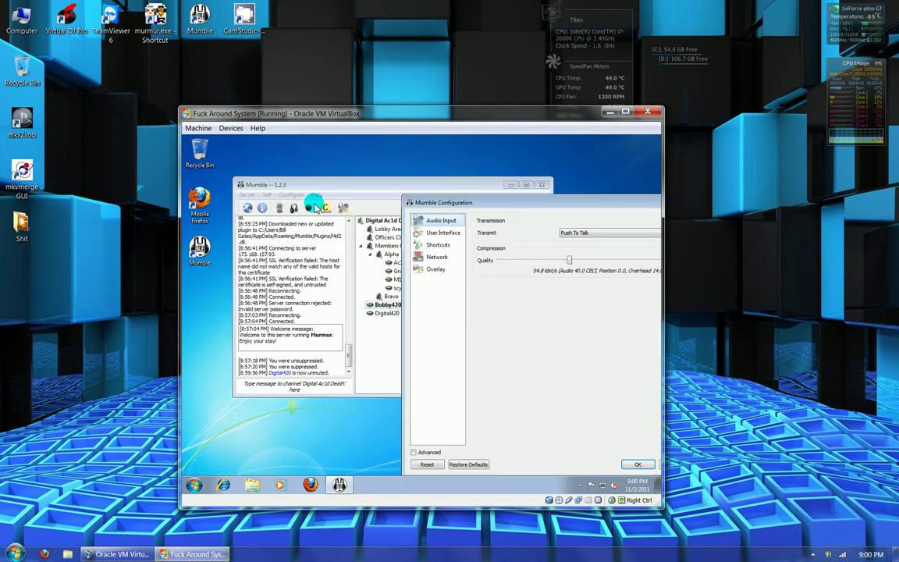
{"action": "left_click", "coordinate": [435, 269]}
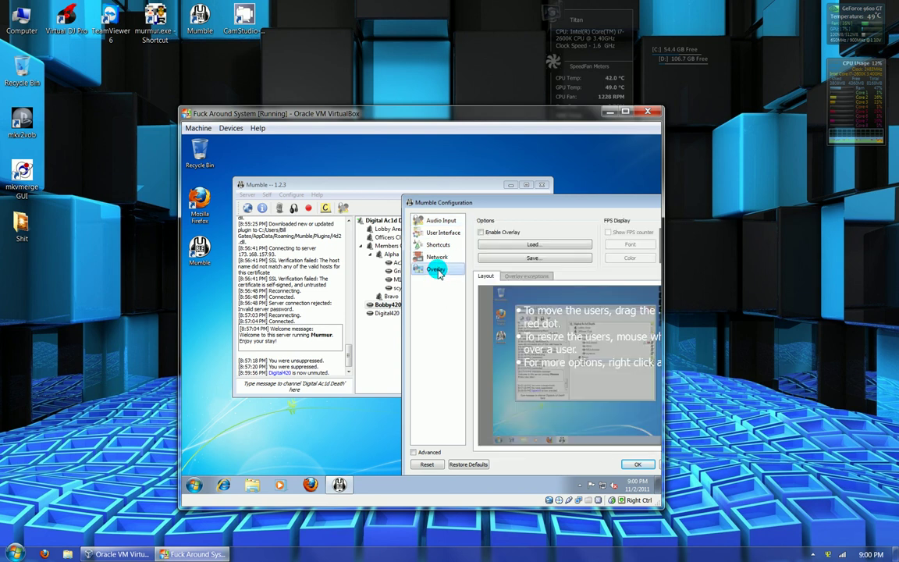
{"action": "left_click", "coordinate": [486, 233]}
{"action": "left_click", "coordinate": [486, 233]}
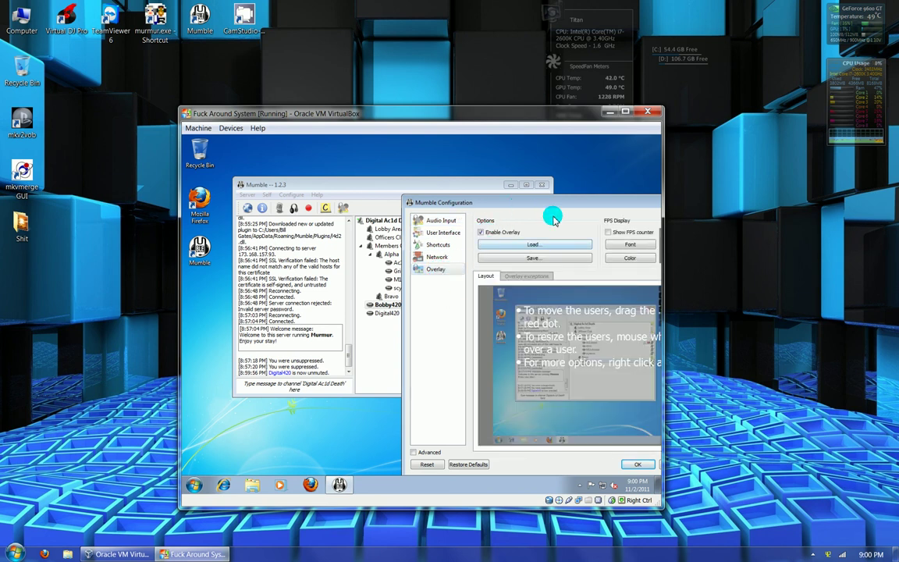
{"action": "left_click", "coordinate": [484, 234]}
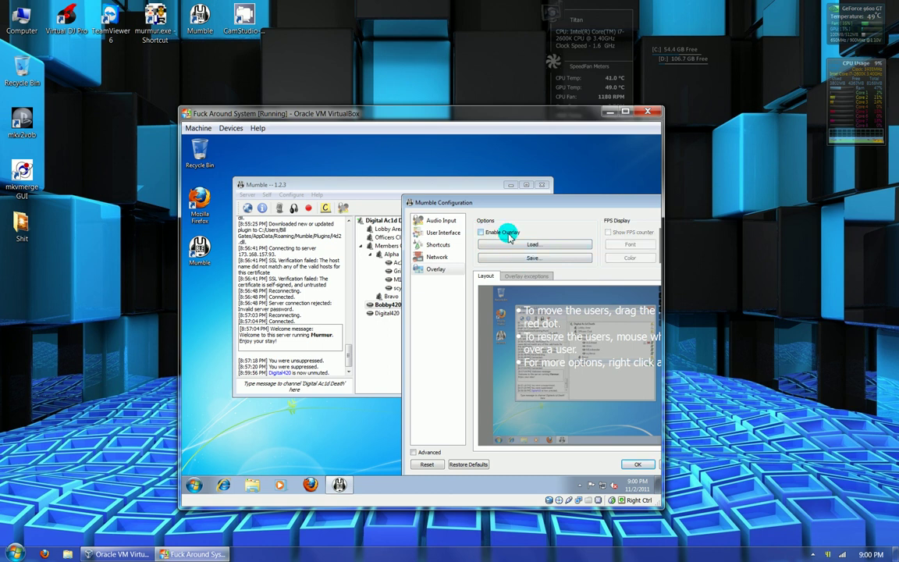
{"action": "left_click_drag", "start_coordinate": [563, 201], "coordinate": [429, 190]}
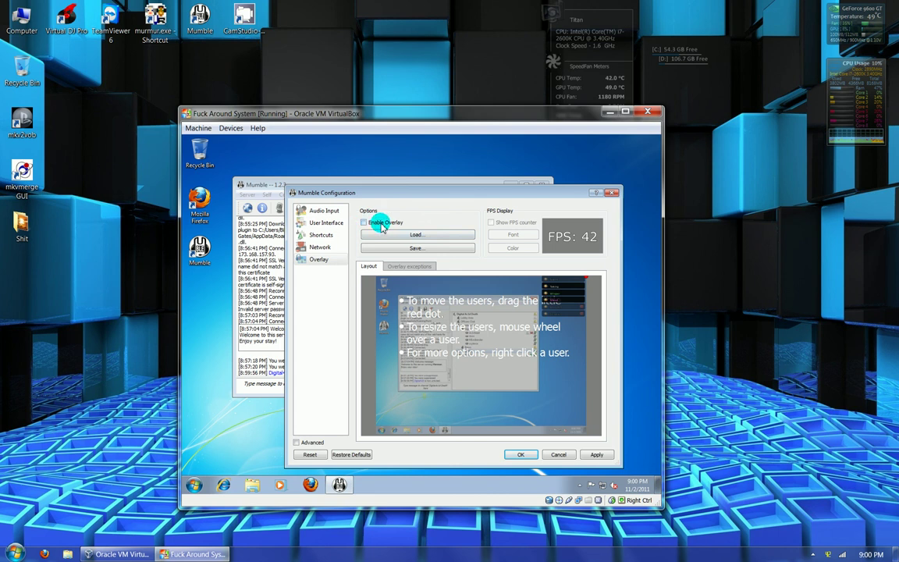
{"action": "left_click", "coordinate": [561, 454]}
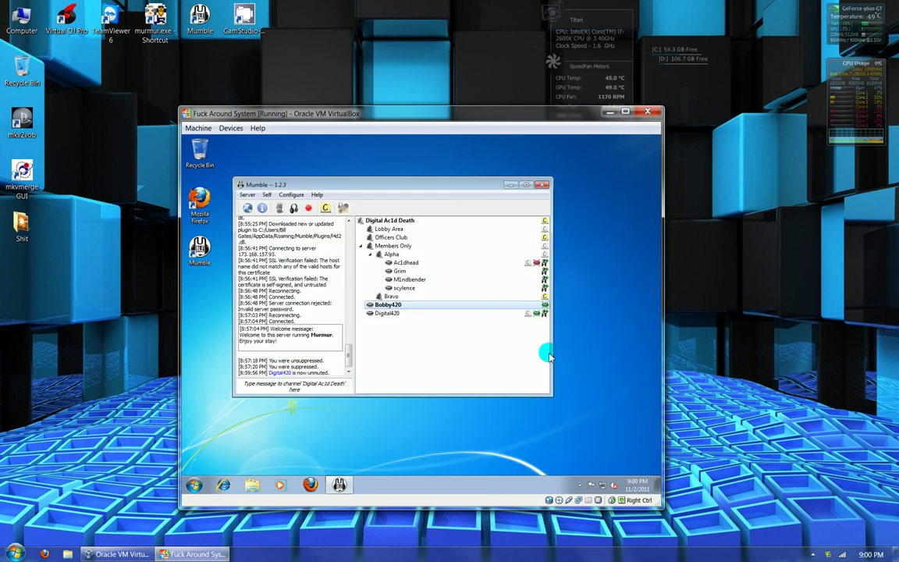
{"action": "left_click", "coordinate": [543, 186]}
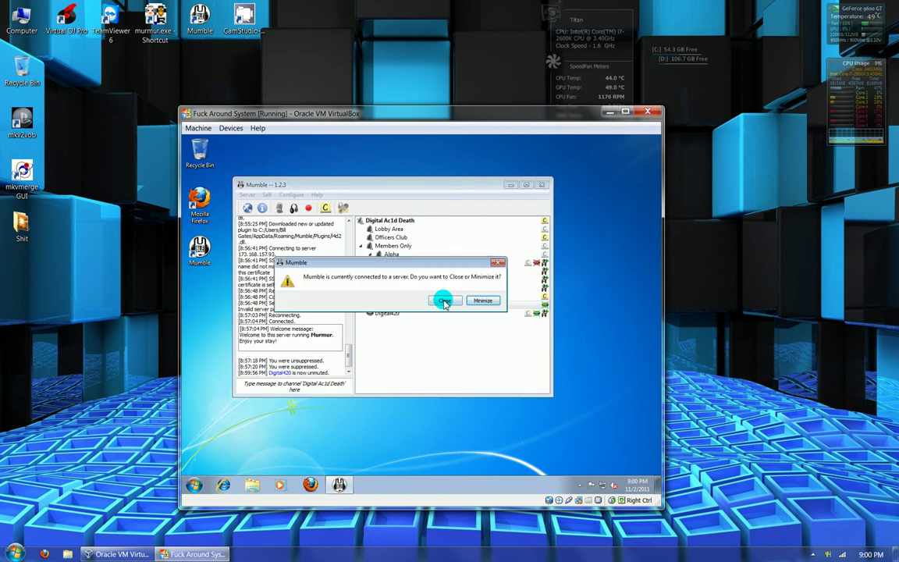
- Let Mumble close from its prompt and reveal the host's hidden tray icons
{"action": "left_click", "coordinate": [497, 262]}
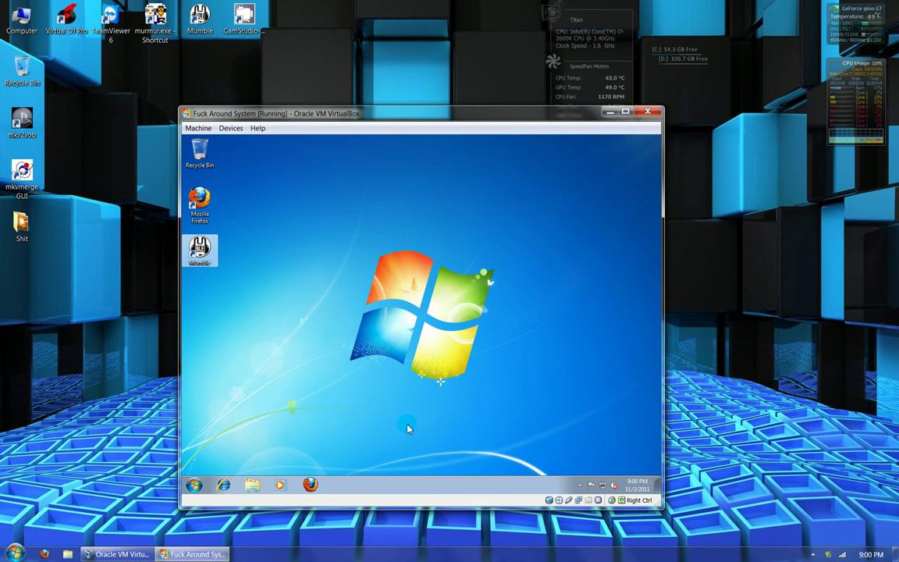
{"action": "left_click", "coordinate": [813, 554]}
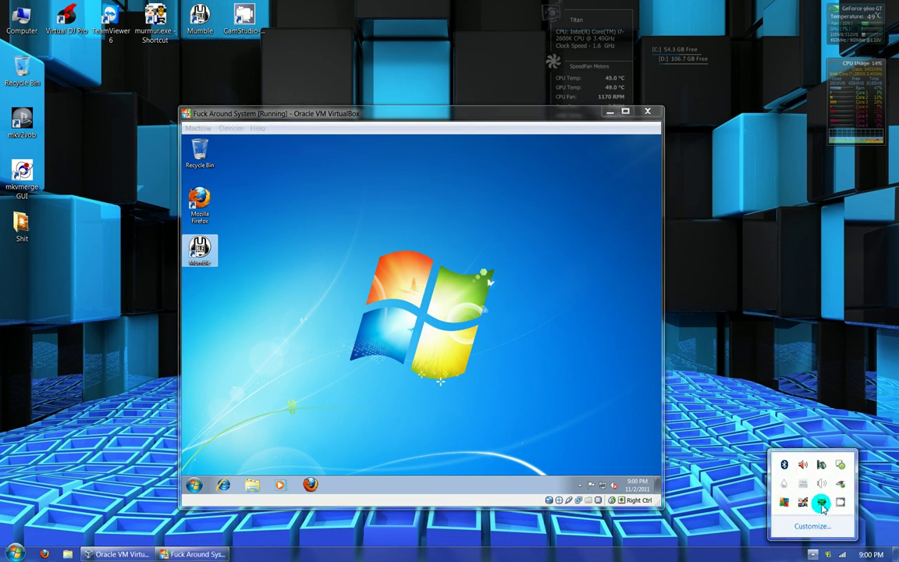